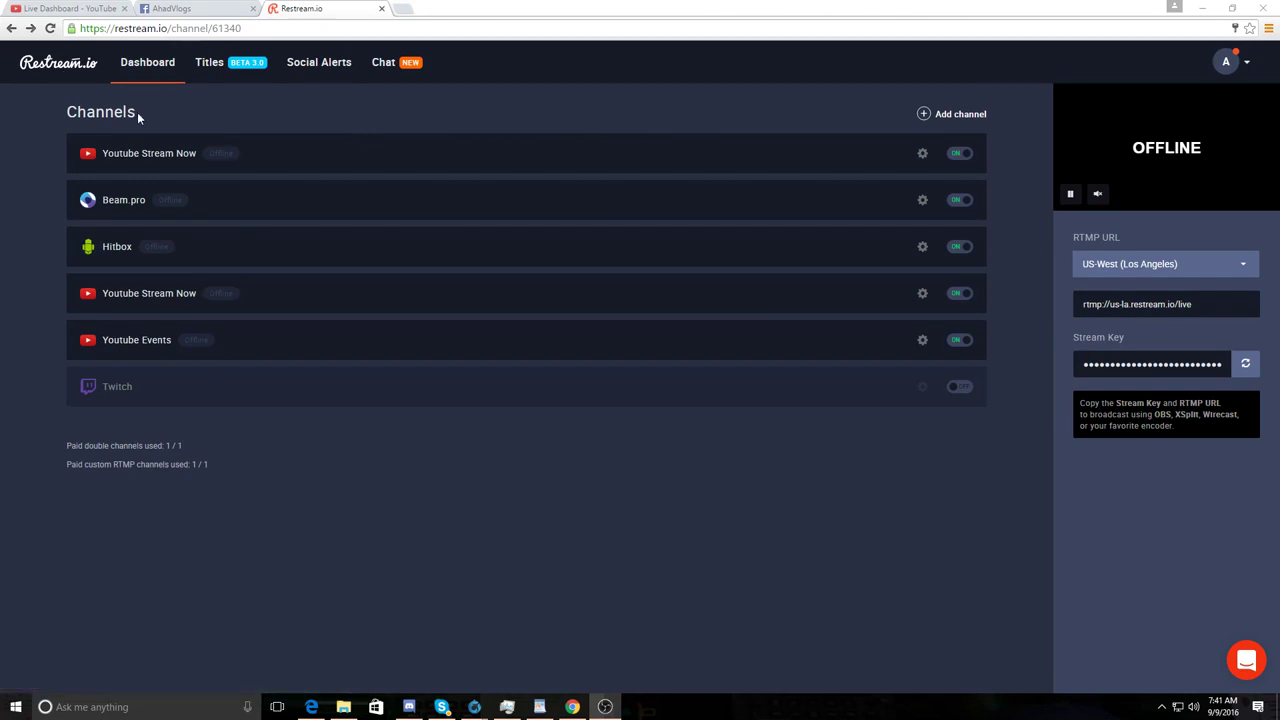
# - Start adding a new Restream channel and scroll the service grid toward Custom Platform (RTMP)
pyautogui.moveTo(137, 112); pyautogui.dragTo(67, 112)
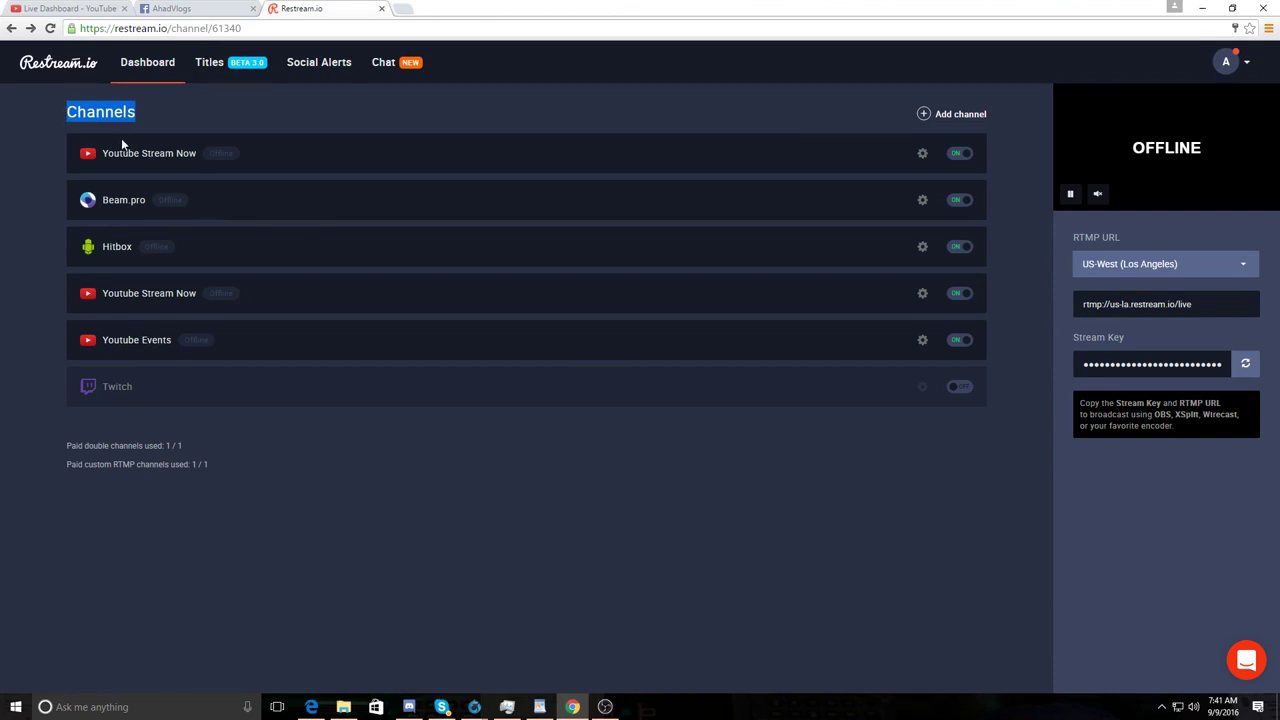
pyautogui.click(156, 118)
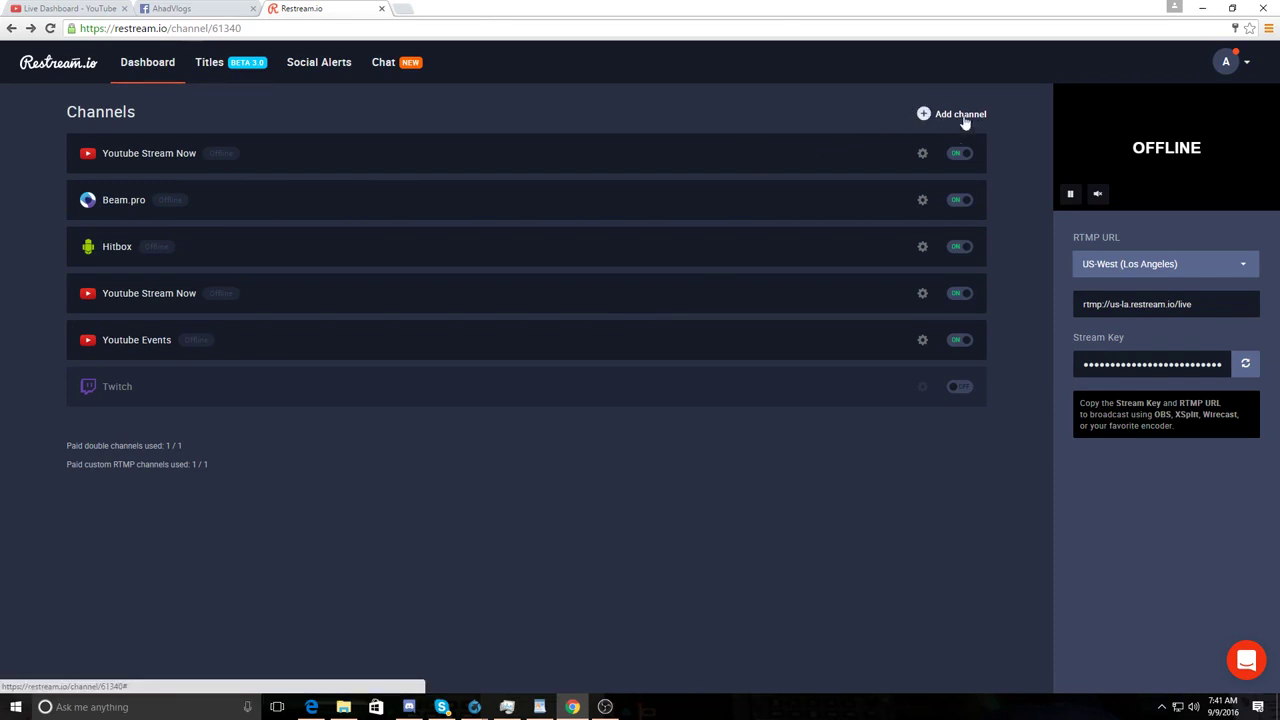
pyautogui.click(923, 114)
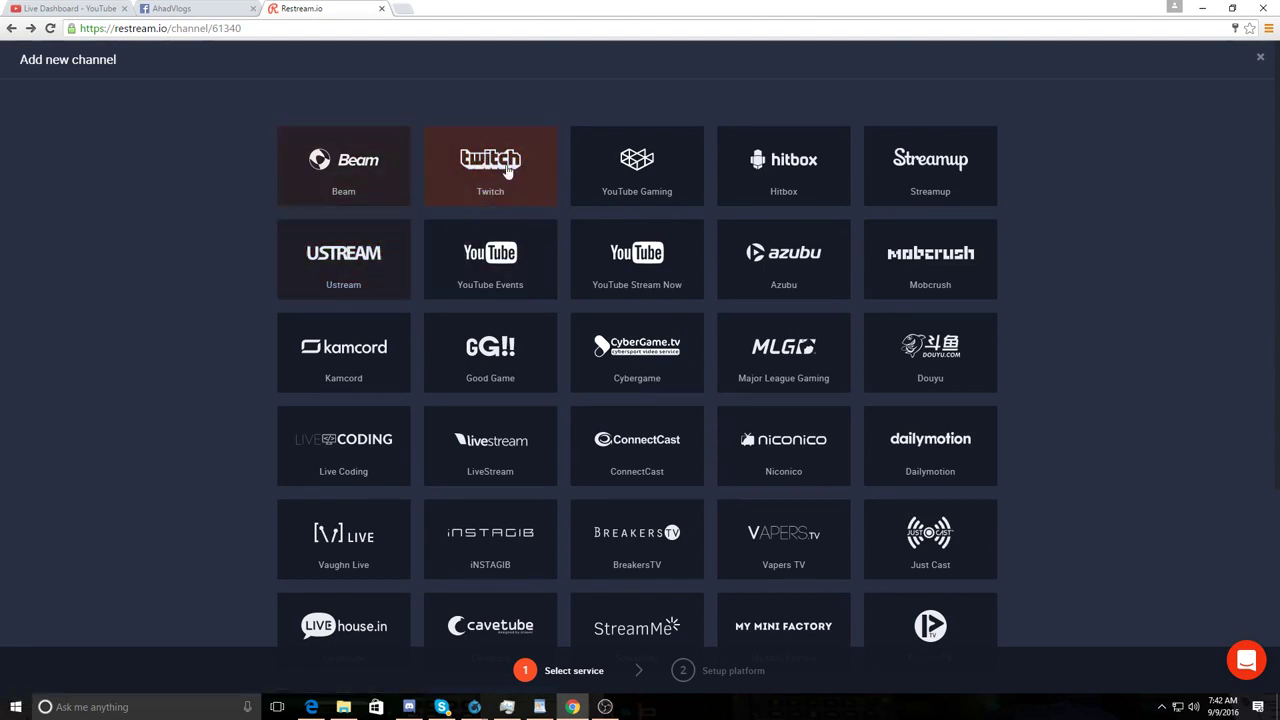
pyautogui.scroll(-3, 600, 270)
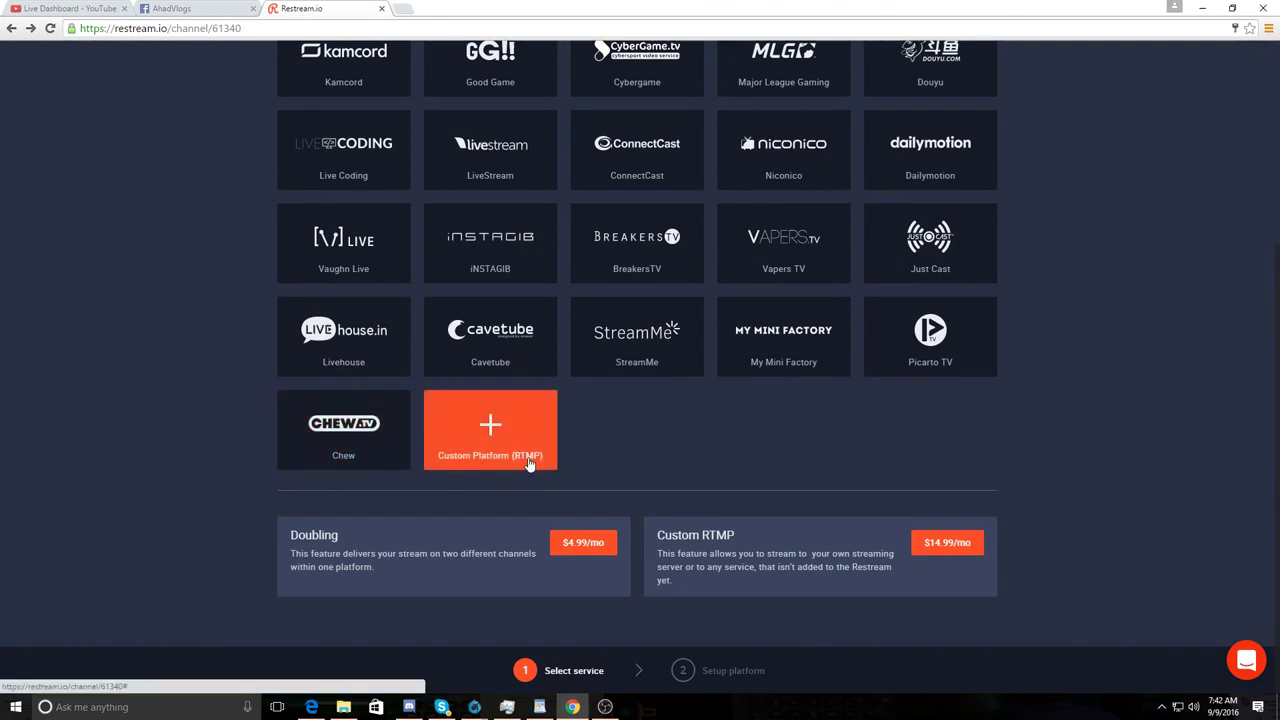
# - Pick Custom Platform (RTMP) in Restream, then discard the old Facebook live video draft
pyautogui.click(486, 427)
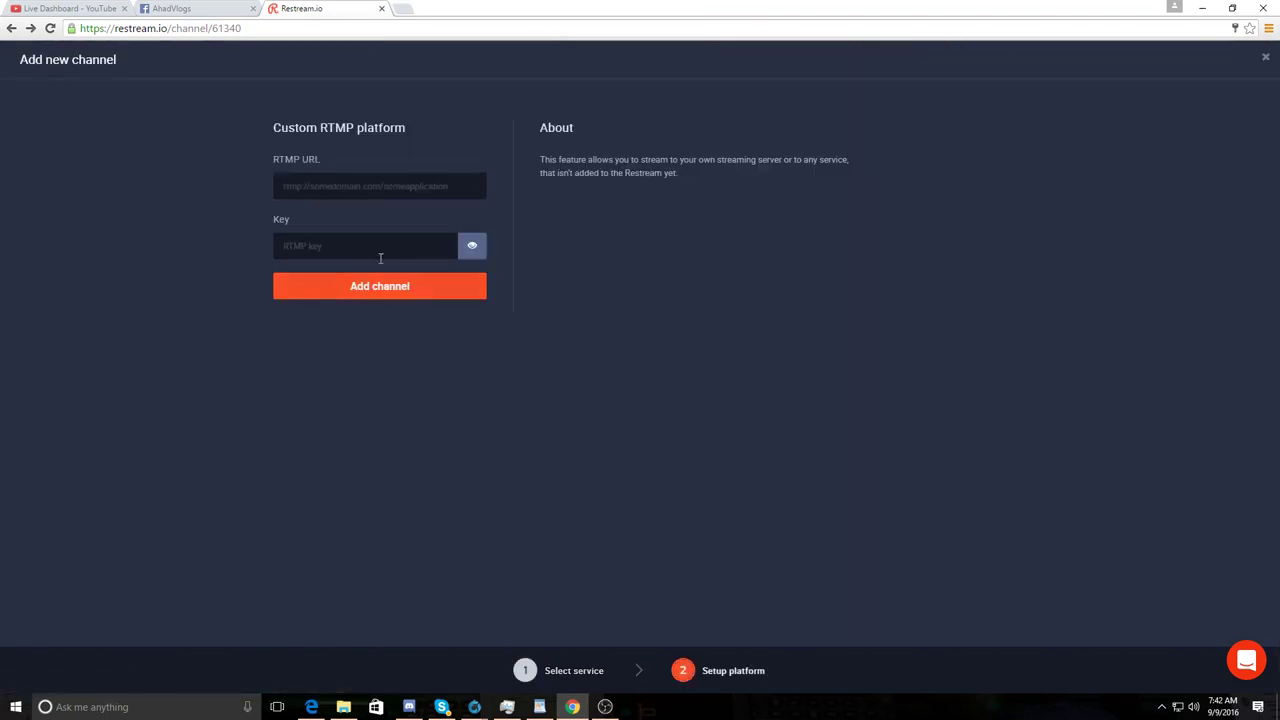
pyautogui.click(340, 190)
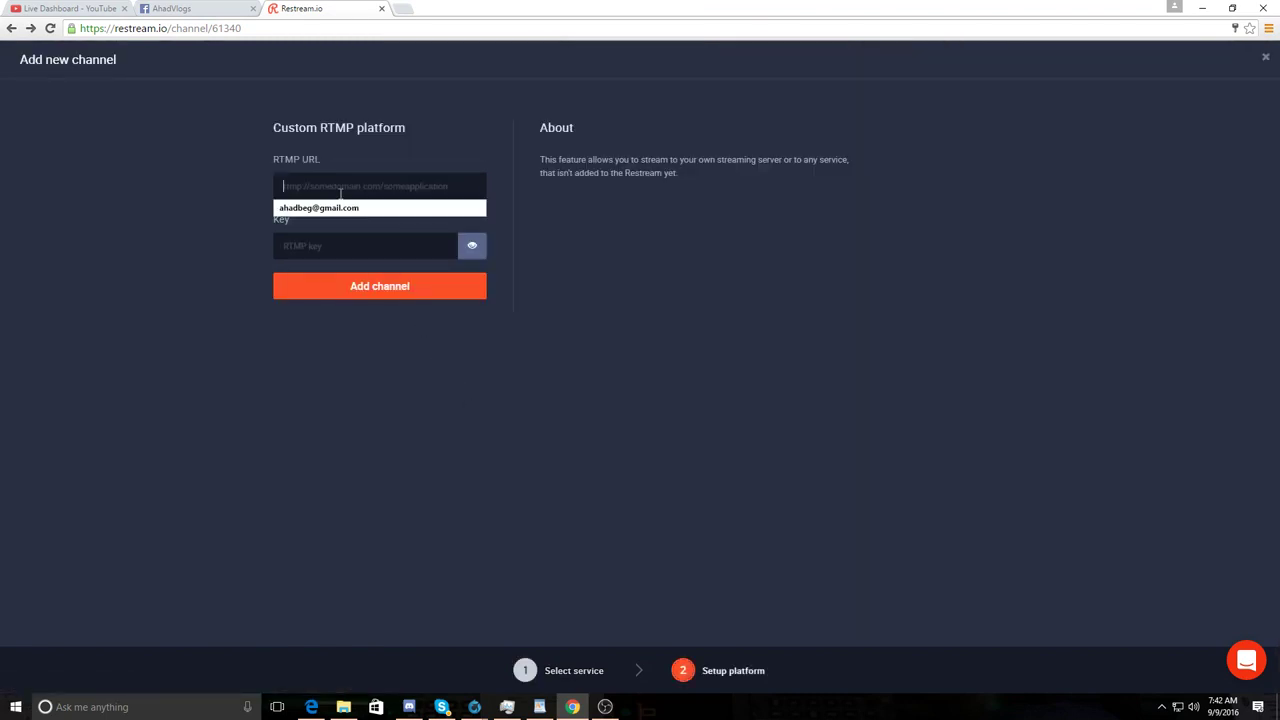
pyautogui.click(172, 12)
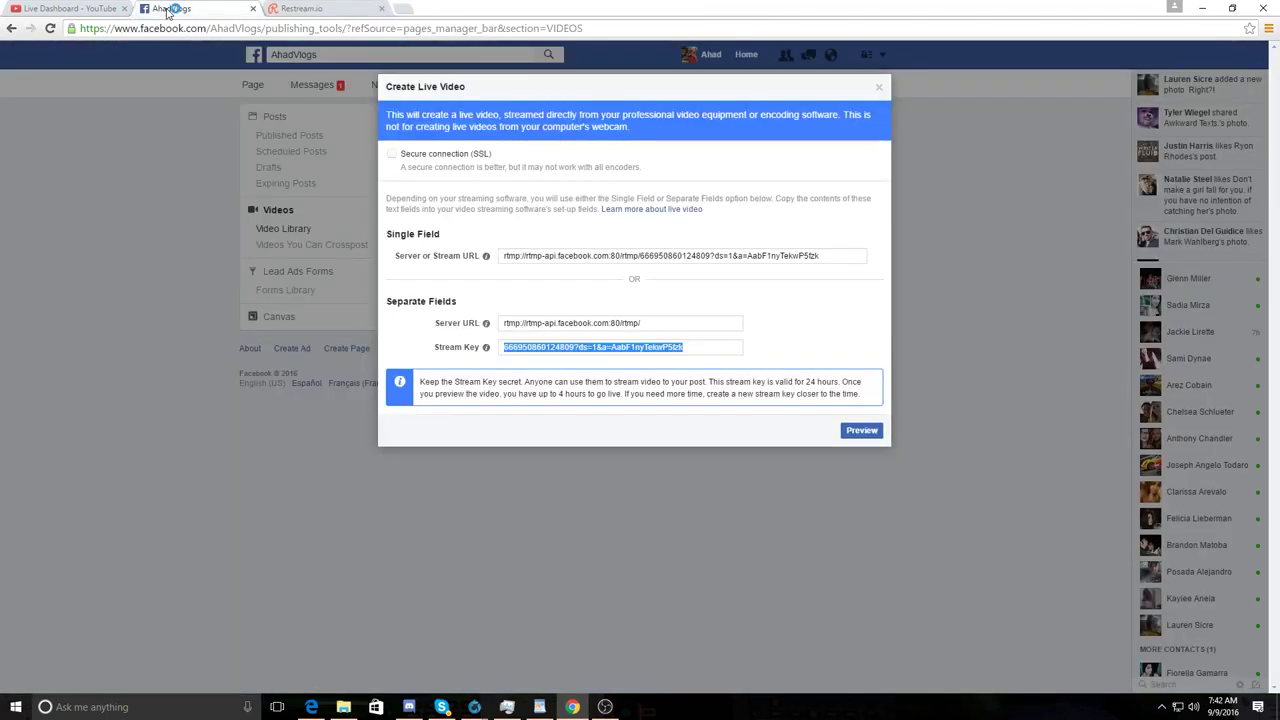
pyautogui.click(879, 87)
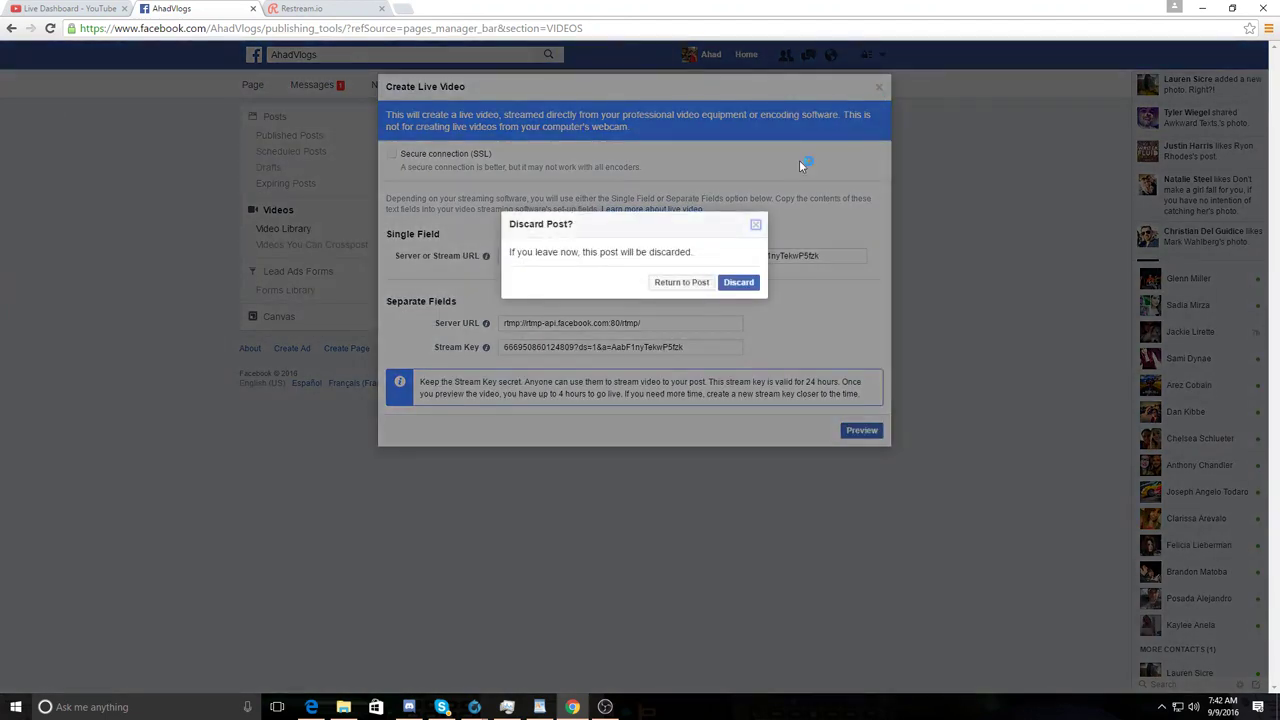
pyautogui.click(738, 283)
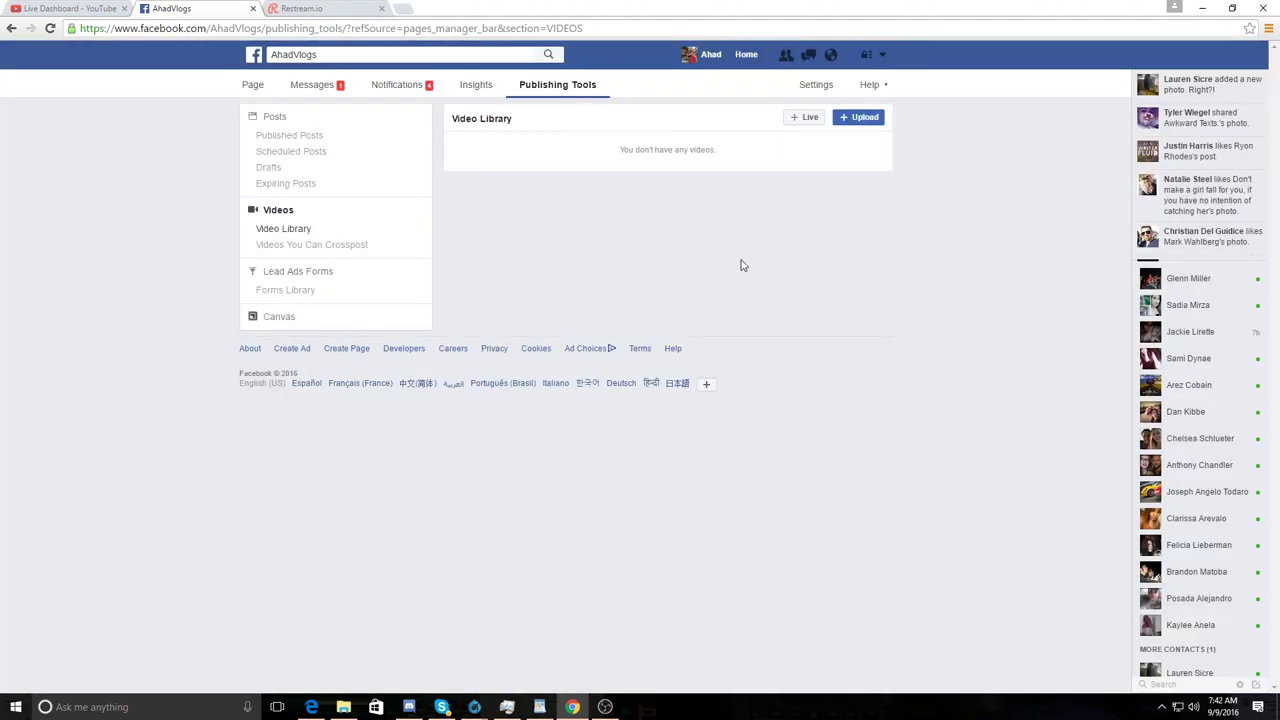
# - Go to the Facebook Page and show its empty Publishing Tools video library
pyautogui.click(882, 56)
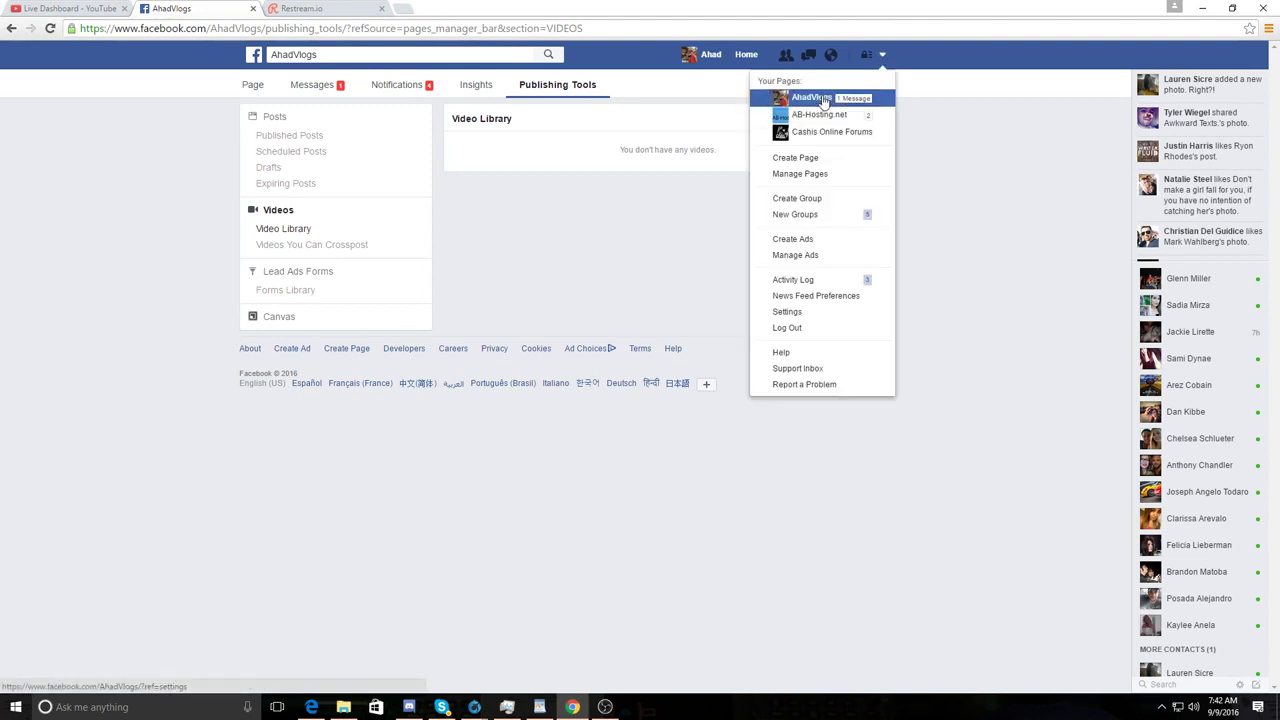
pyautogui.click(917, 111)
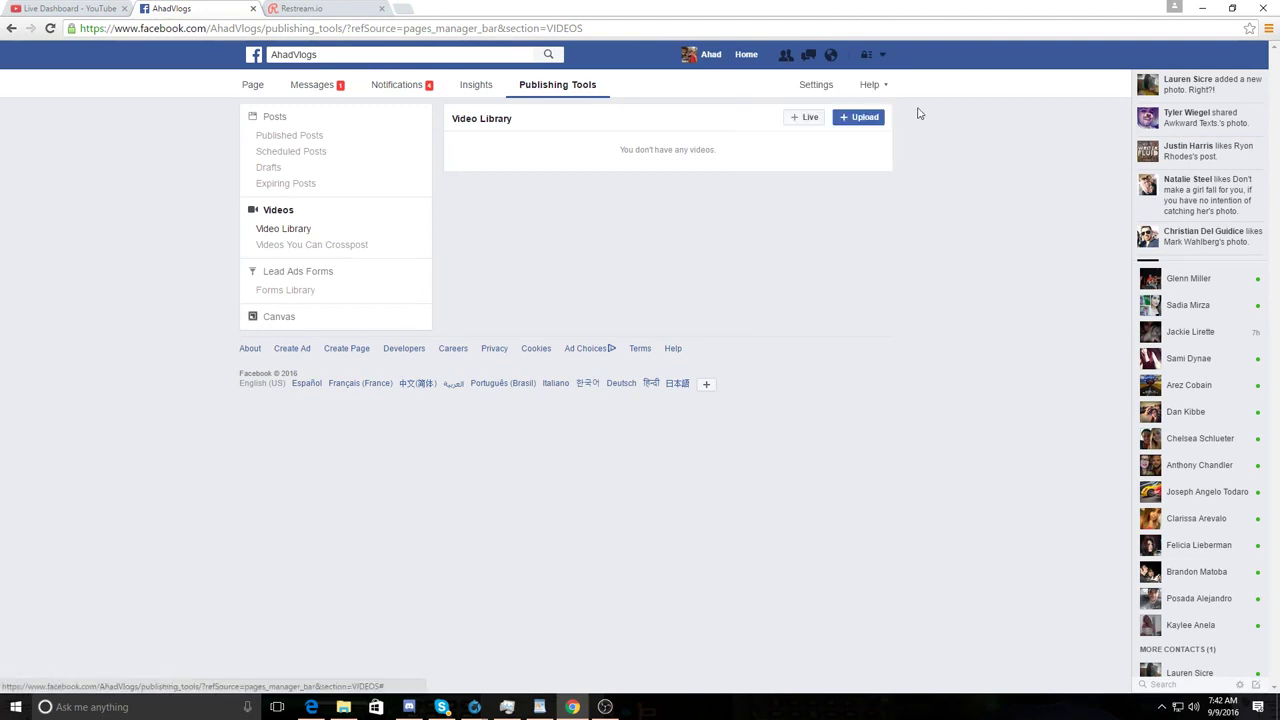
pyautogui.click(882, 56)
pyautogui.click(812, 101)
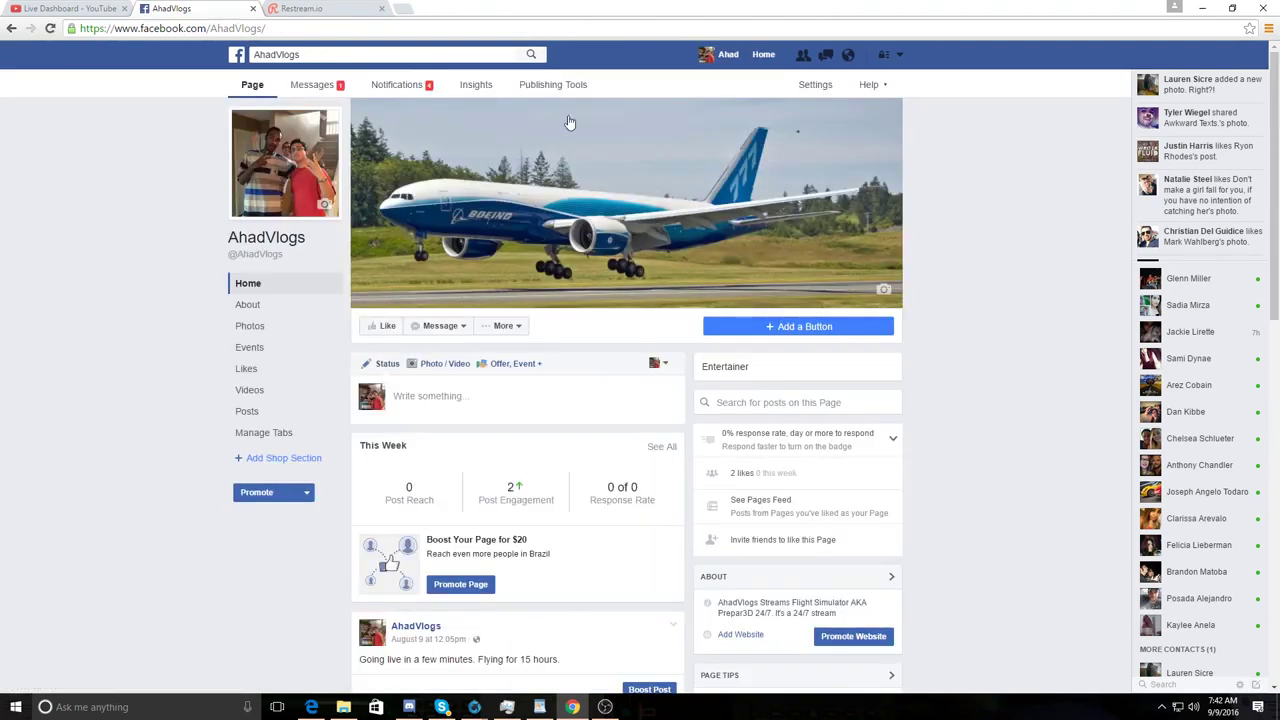
pyautogui.click(548, 88)
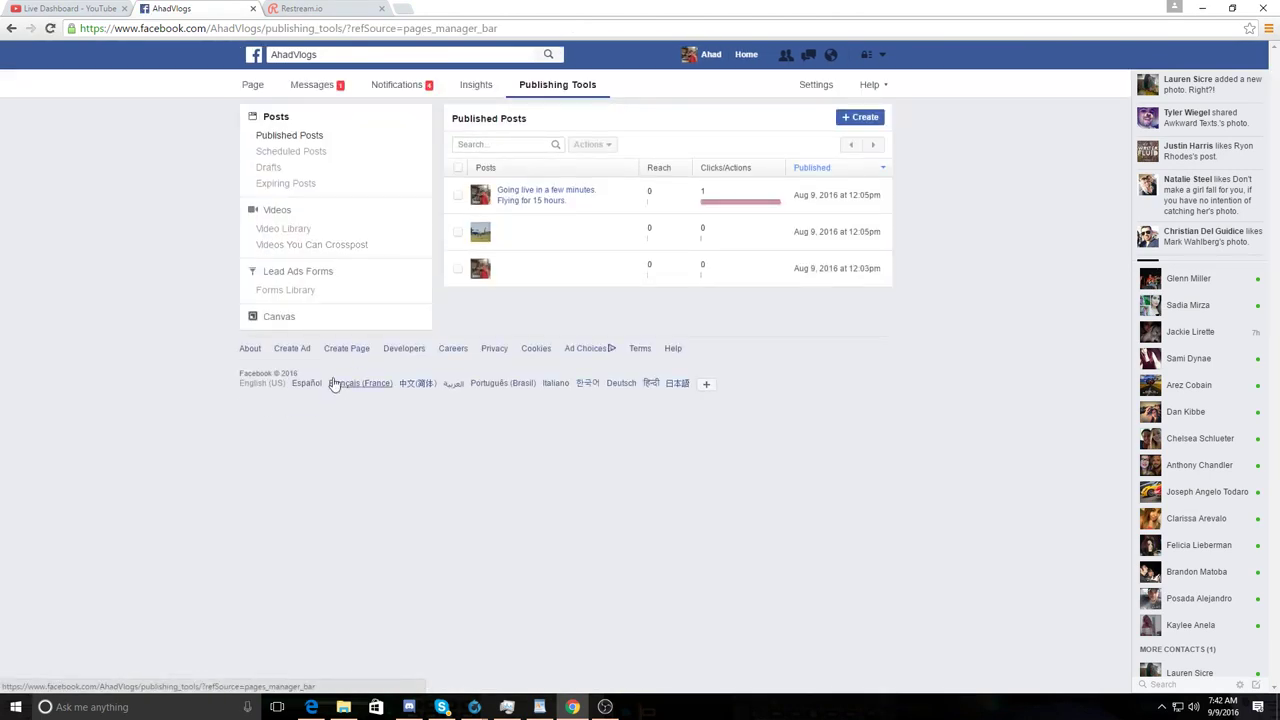
pyautogui.click(277, 211)
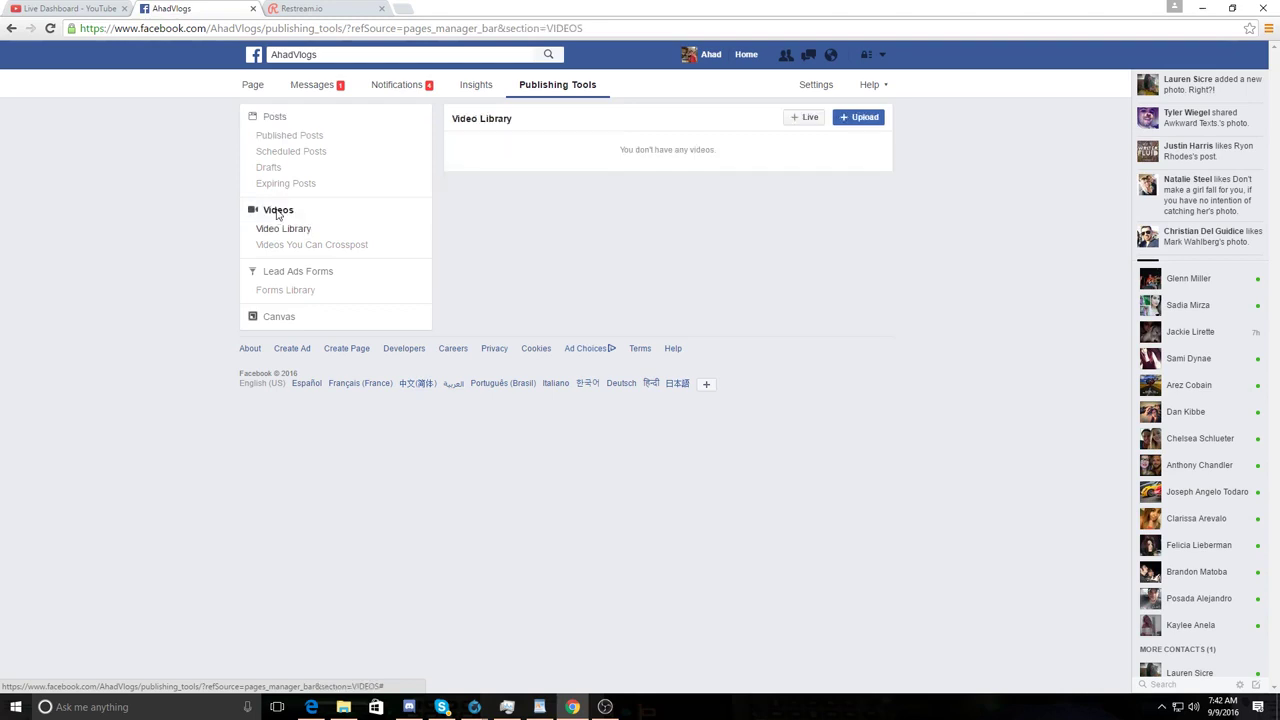
# - Create a new Facebook live video and paste its server URL rtmp://rtmp-api.facebook.com:80/rtmp/ into Restream's RTMP URL
pyautogui.click(803, 118)
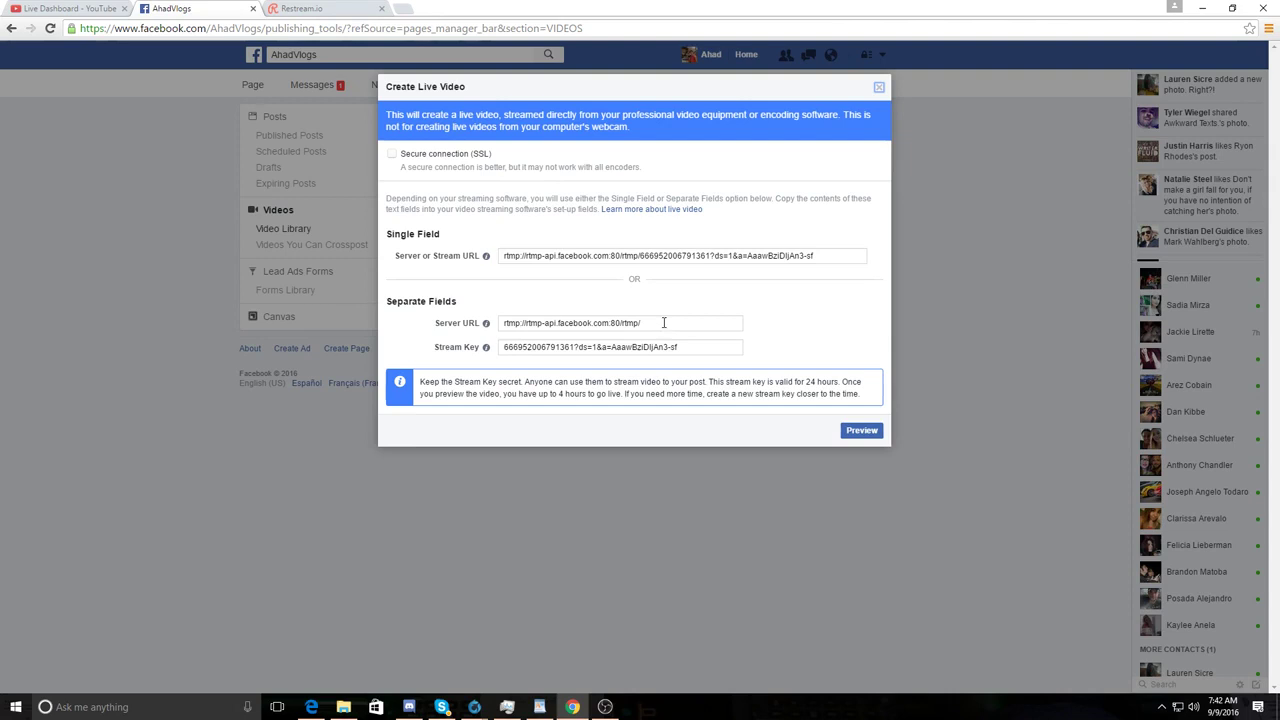
pyautogui.tripleClick(665, 323)
pyautogui.rightClick(601, 328)
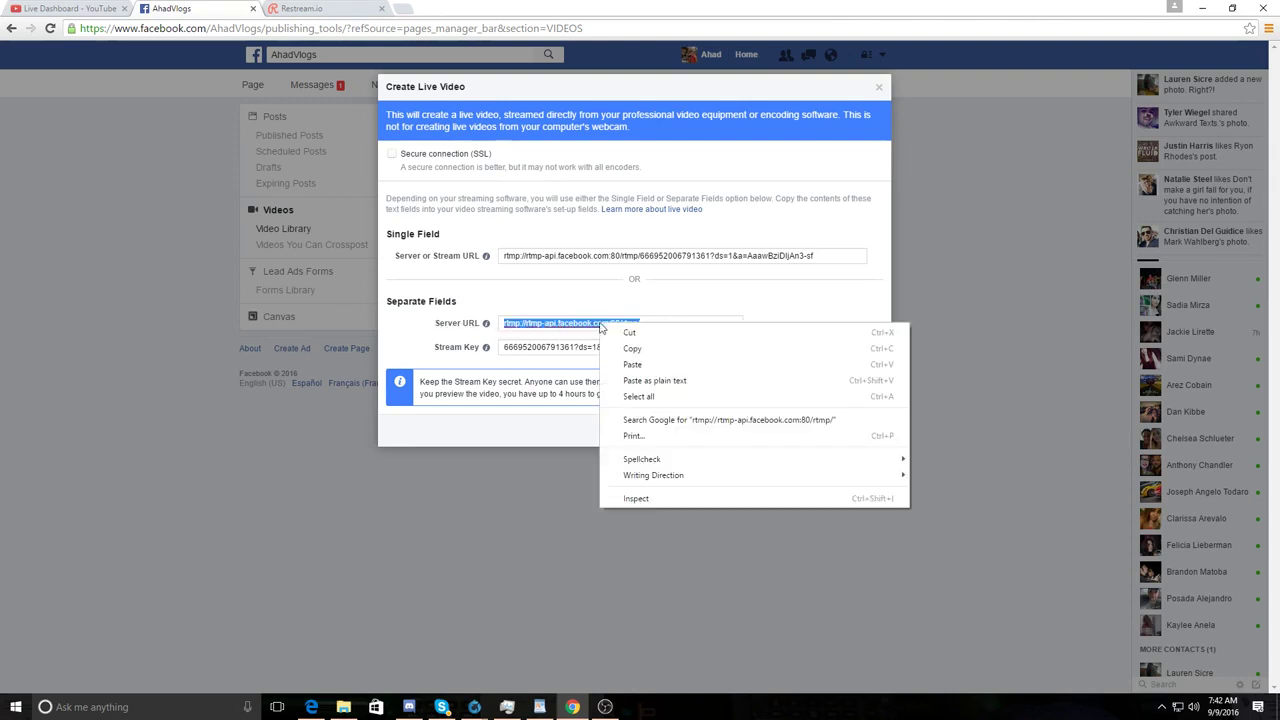
pyautogui.click(630, 349)
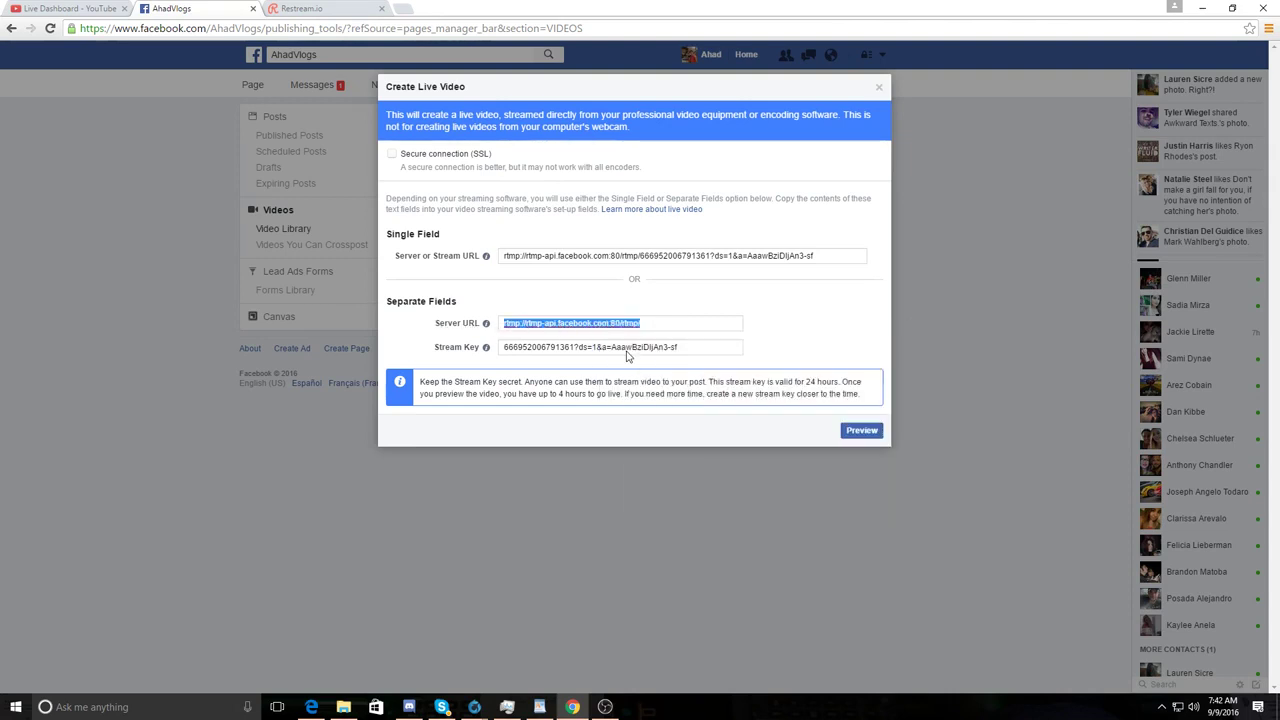
pyautogui.click(325, 12)
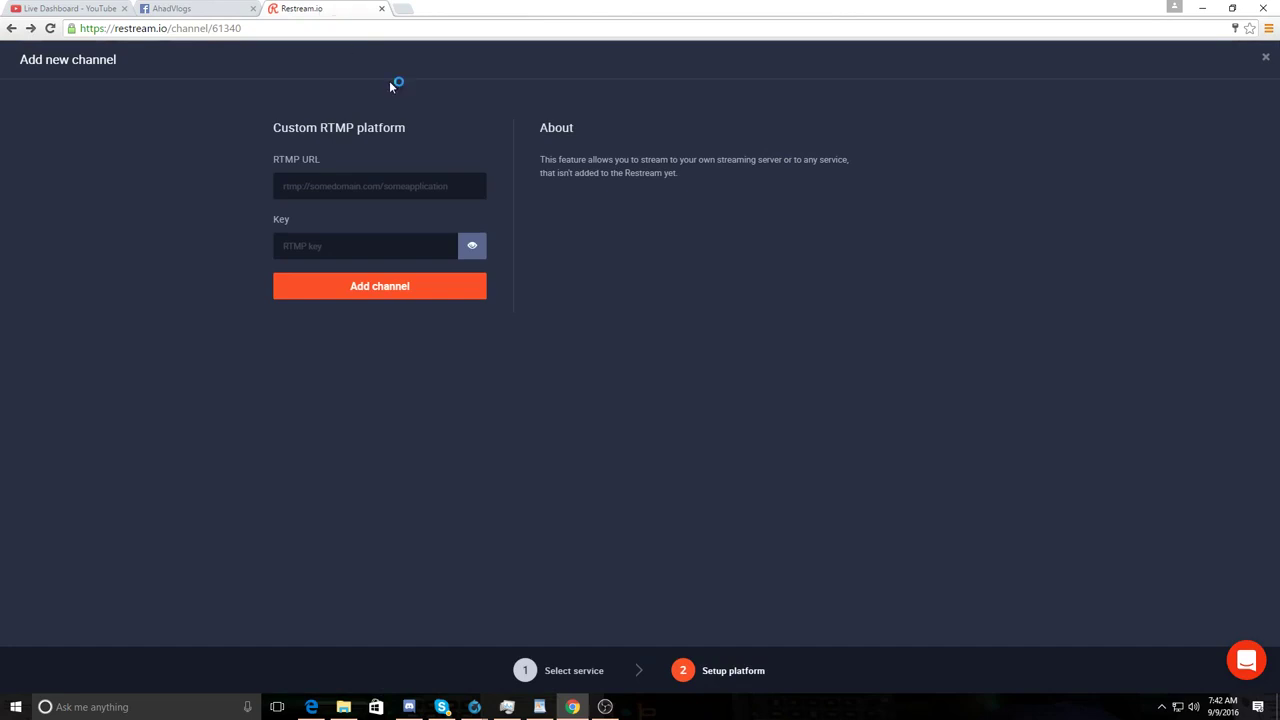
pyautogui.click(330, 189)
pyautogui.rightClick(330, 189)
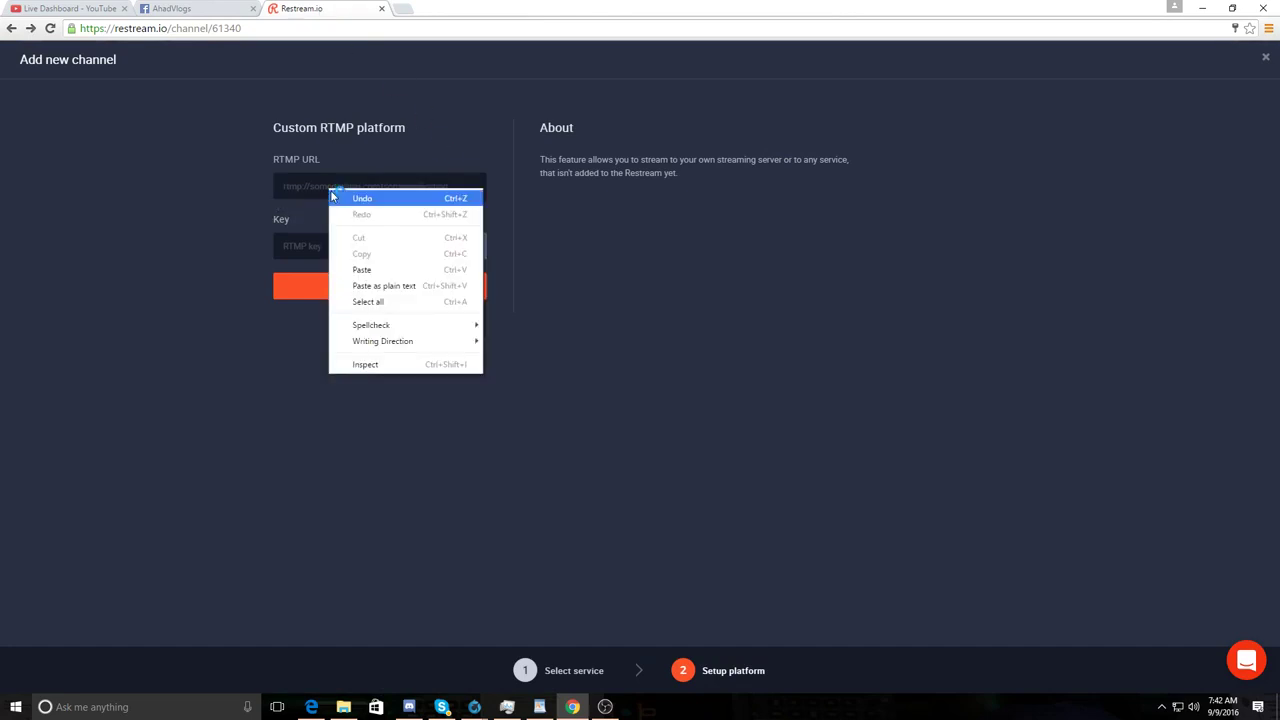
pyautogui.click(362, 270)
# - Copy the Facebook stream key into Restream's Key field
pyautogui.click(180, 12)
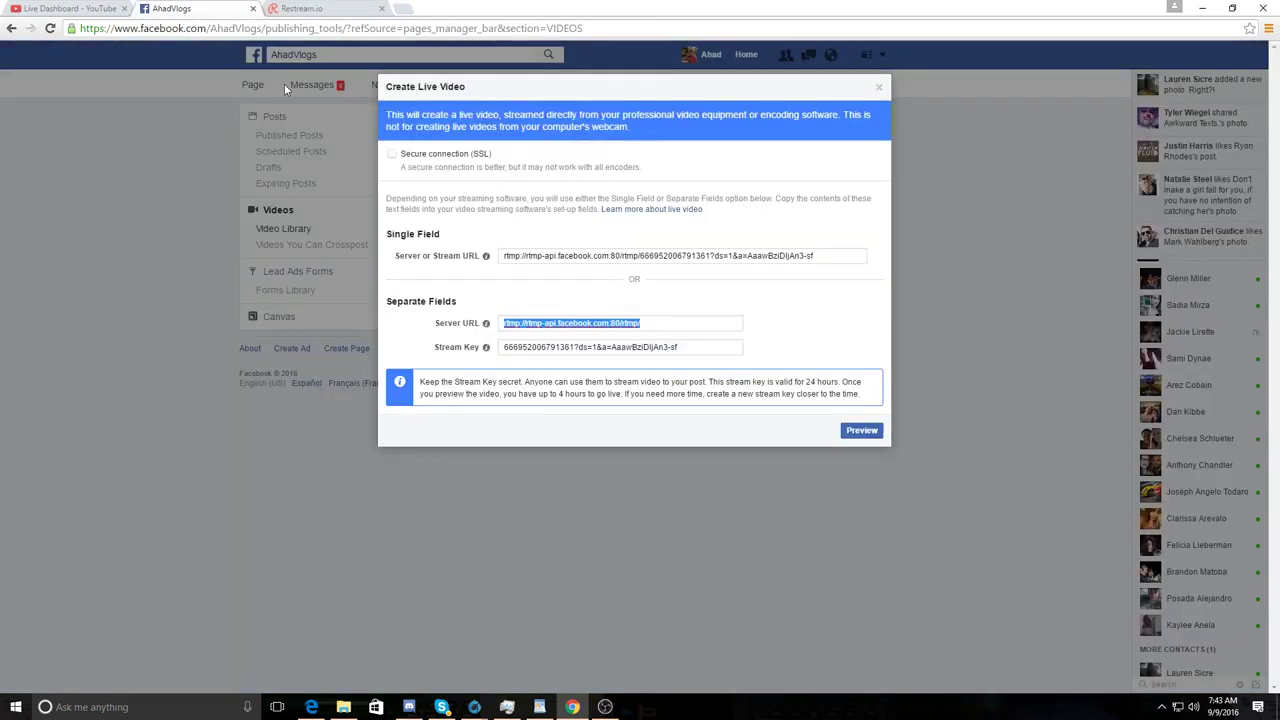
pyautogui.click(656, 346)
pyautogui.rightClick(601, 350)
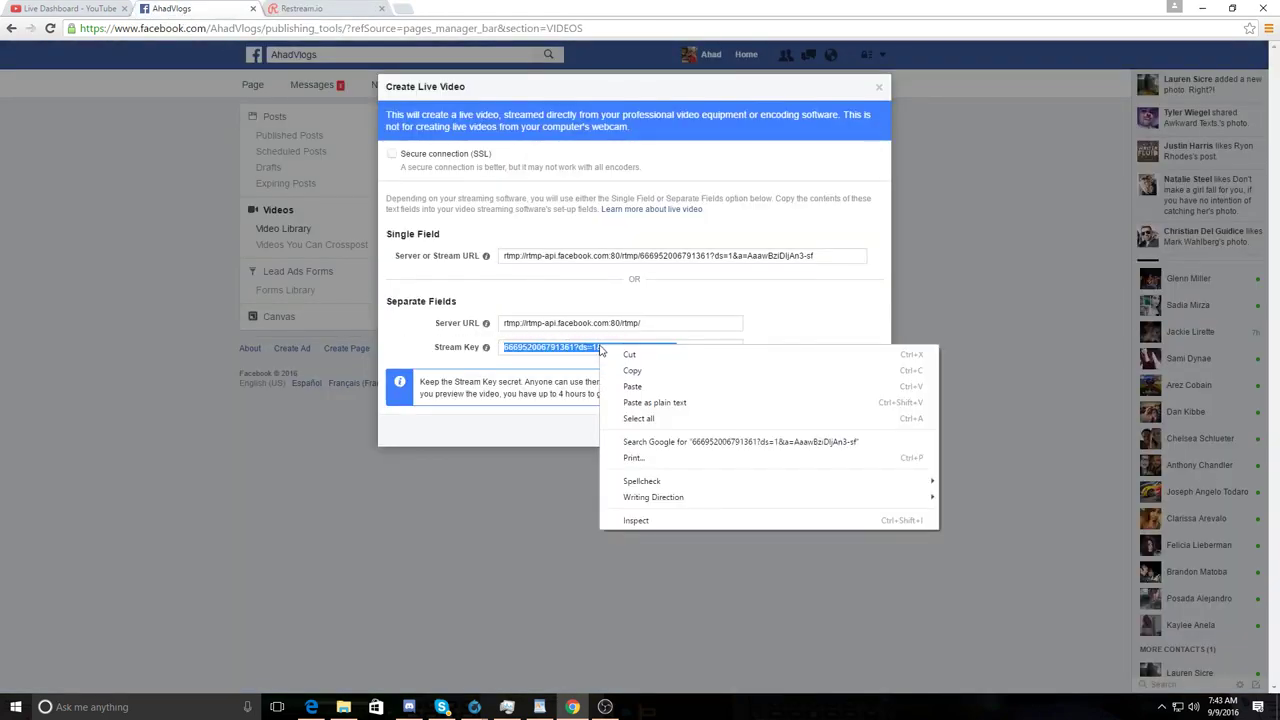
pyautogui.click(630, 370)
pyautogui.click(320, 8)
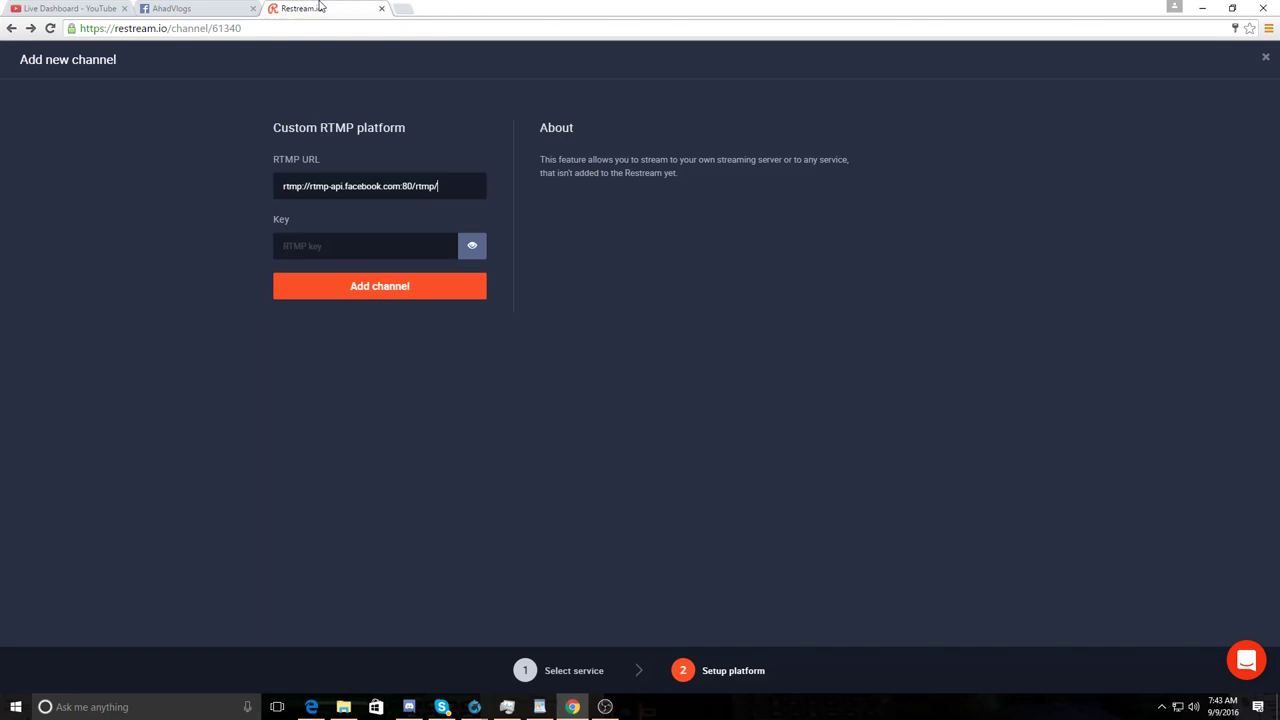
pyautogui.rightClick(323, 251)
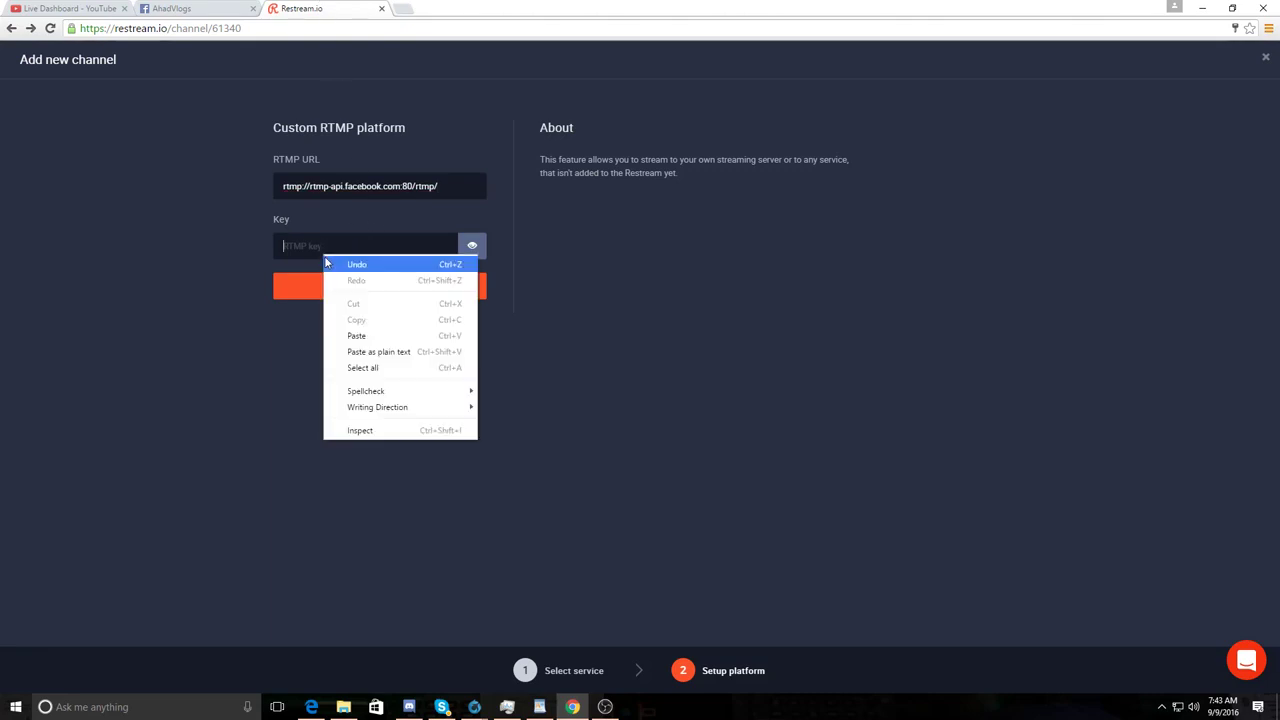
pyautogui.click(357, 335)
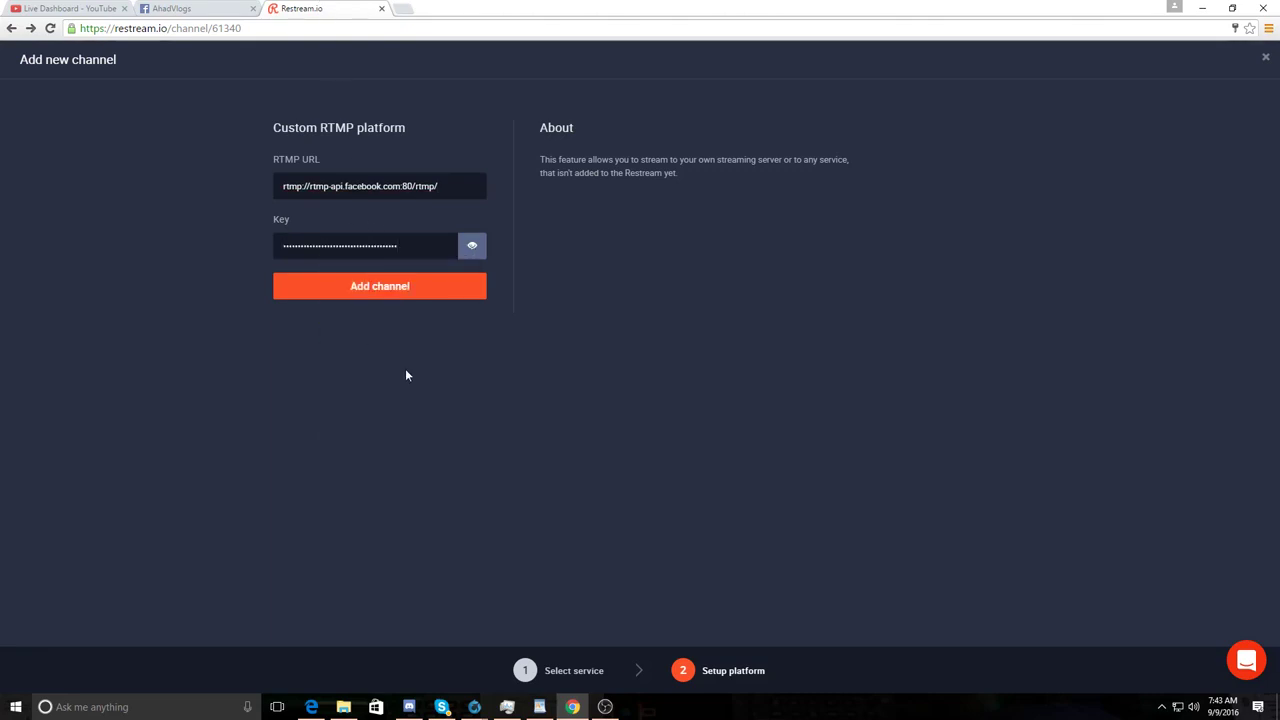
# - Save the Custom RTMP channel, toggle it off and back on, and bring OBS over the dashboard
pyautogui.click(380, 290)
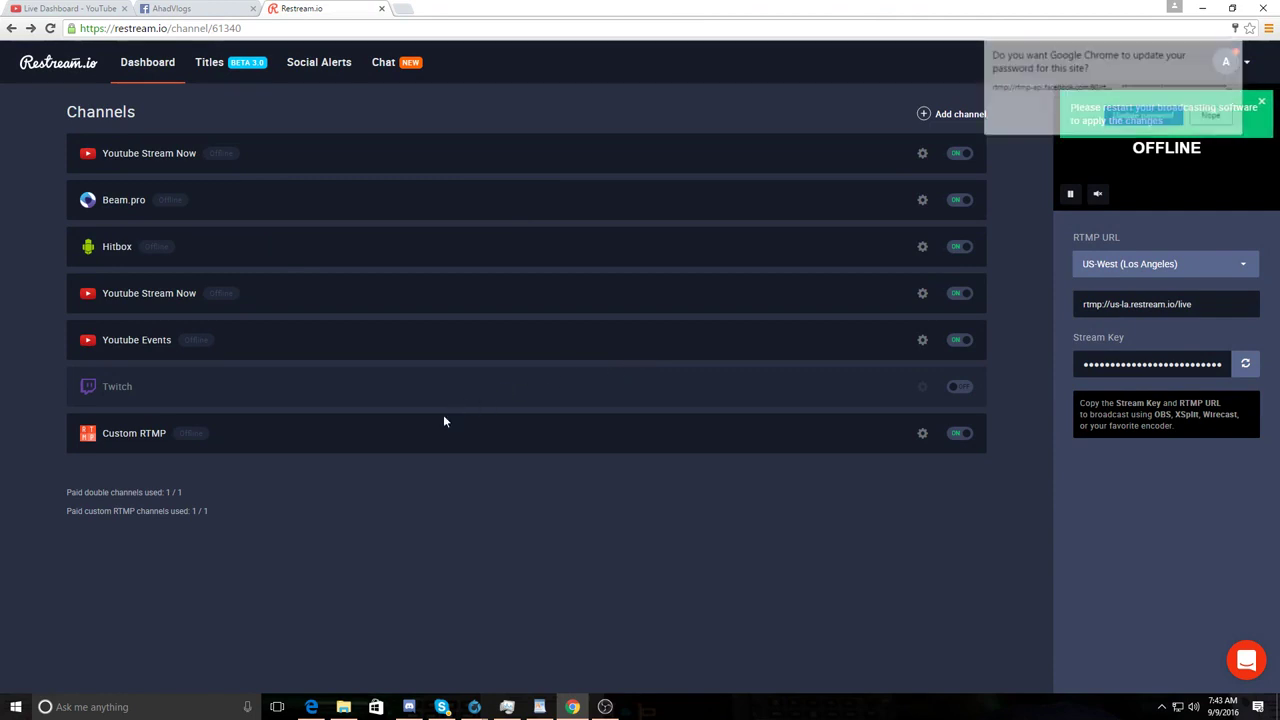
pyautogui.click(1212, 116)
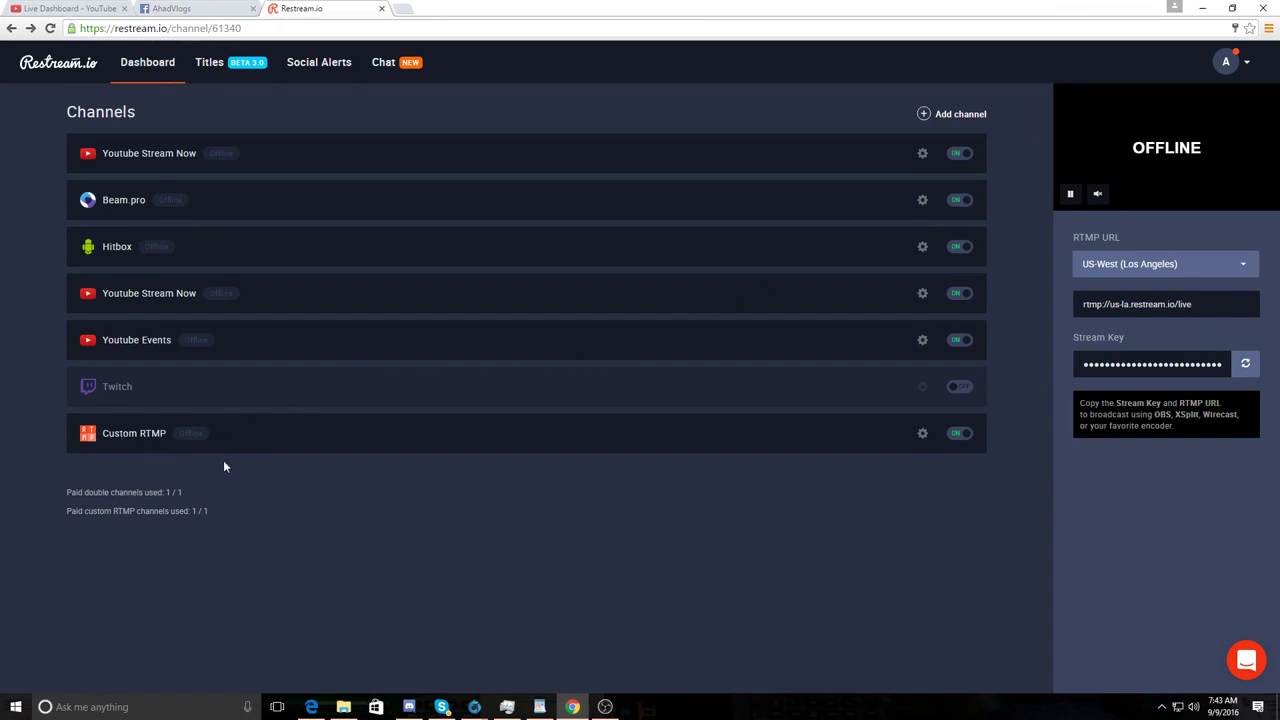
pyautogui.click(958, 436)
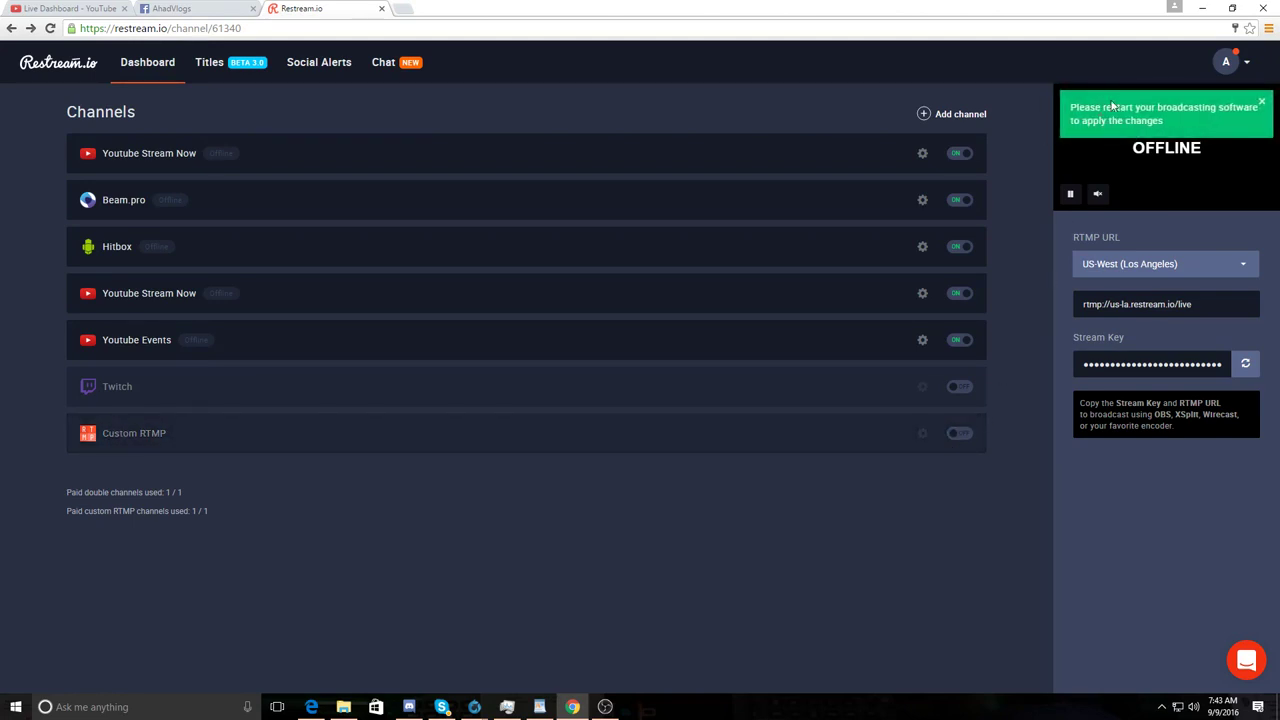
pyautogui.click(958, 434)
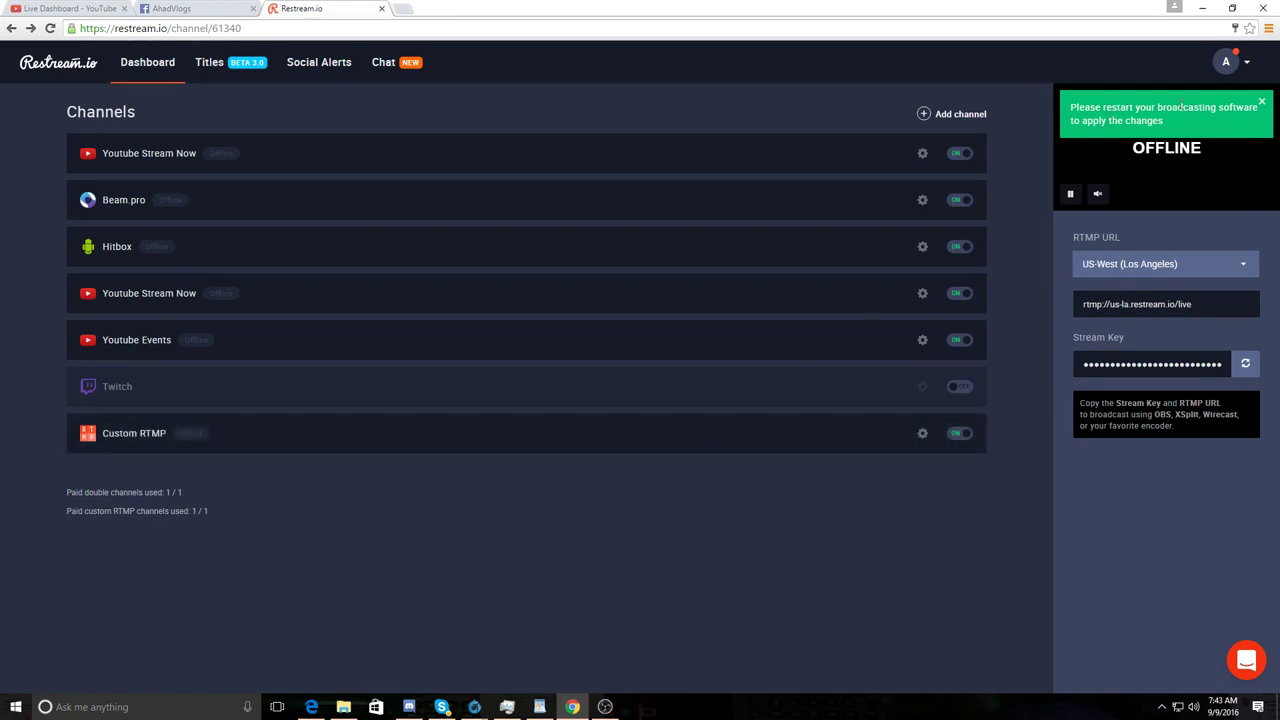
pyautogui.click(1190, 108)
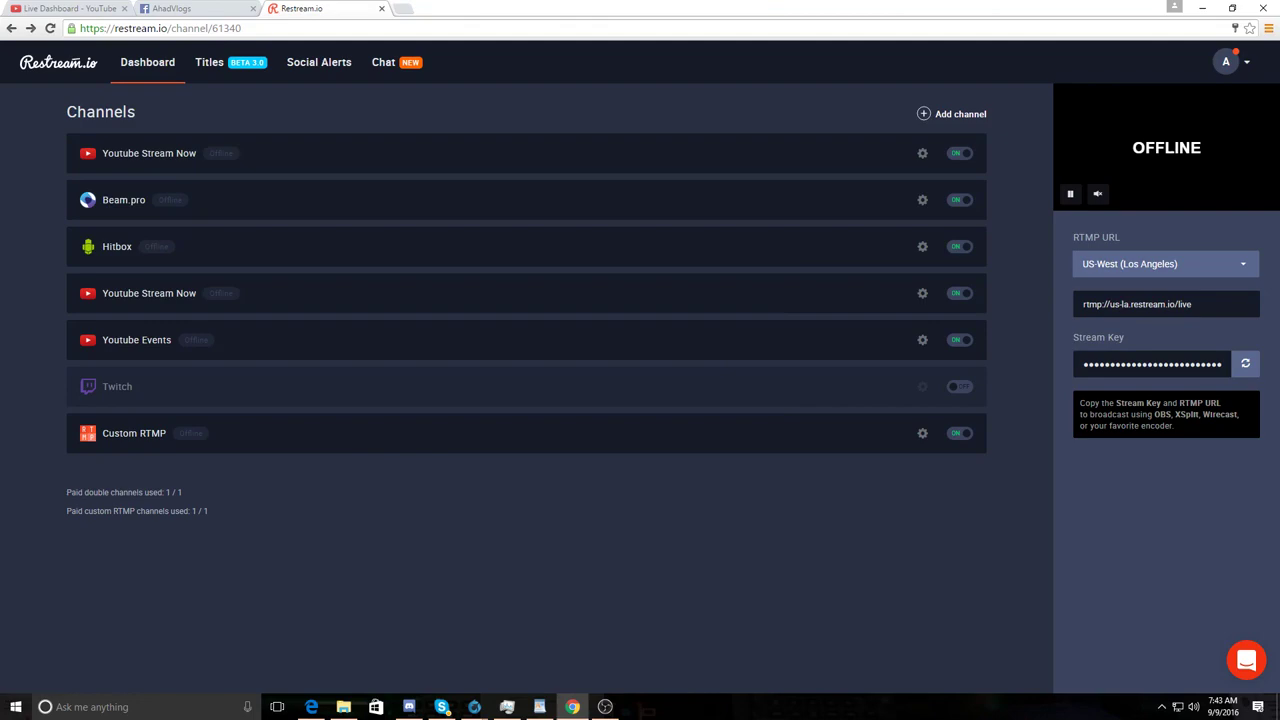
pyautogui.moveTo(1279, 250); pyautogui.dragTo(590, 122)
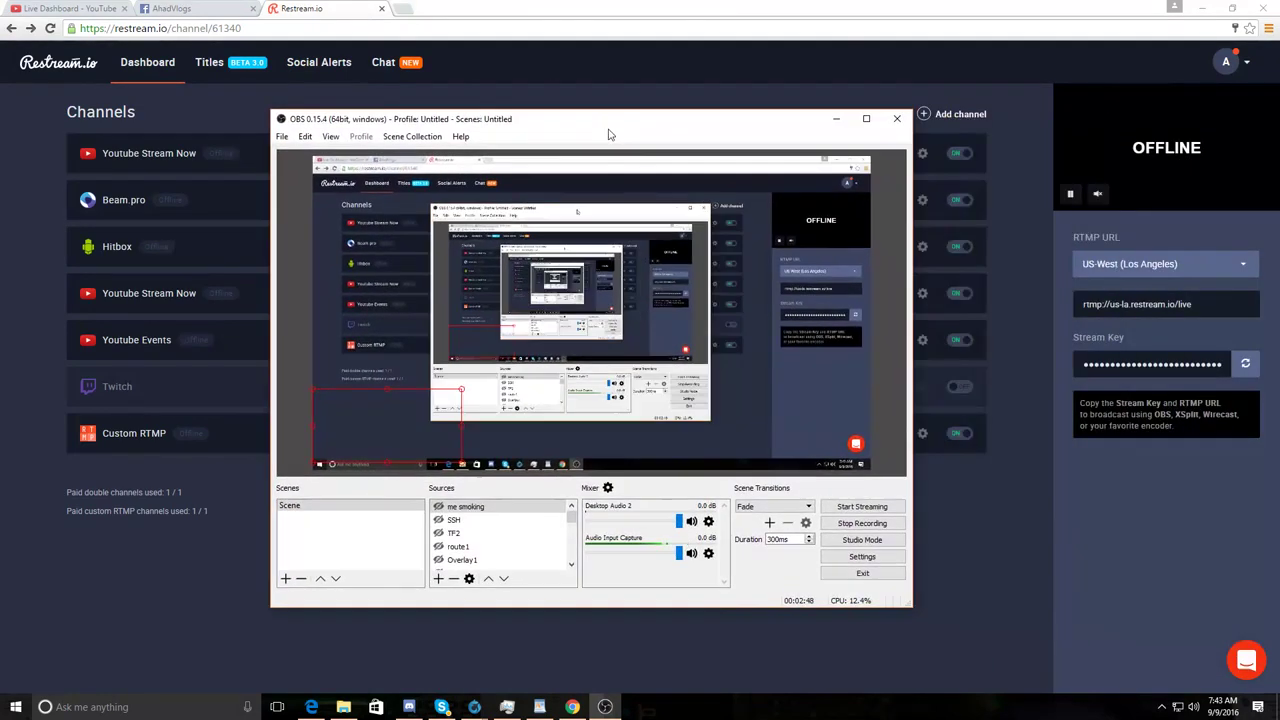
# - Start streaming from OBS to Restream and minimise OBS to watch the channels connect
pyautogui.click(853, 511)
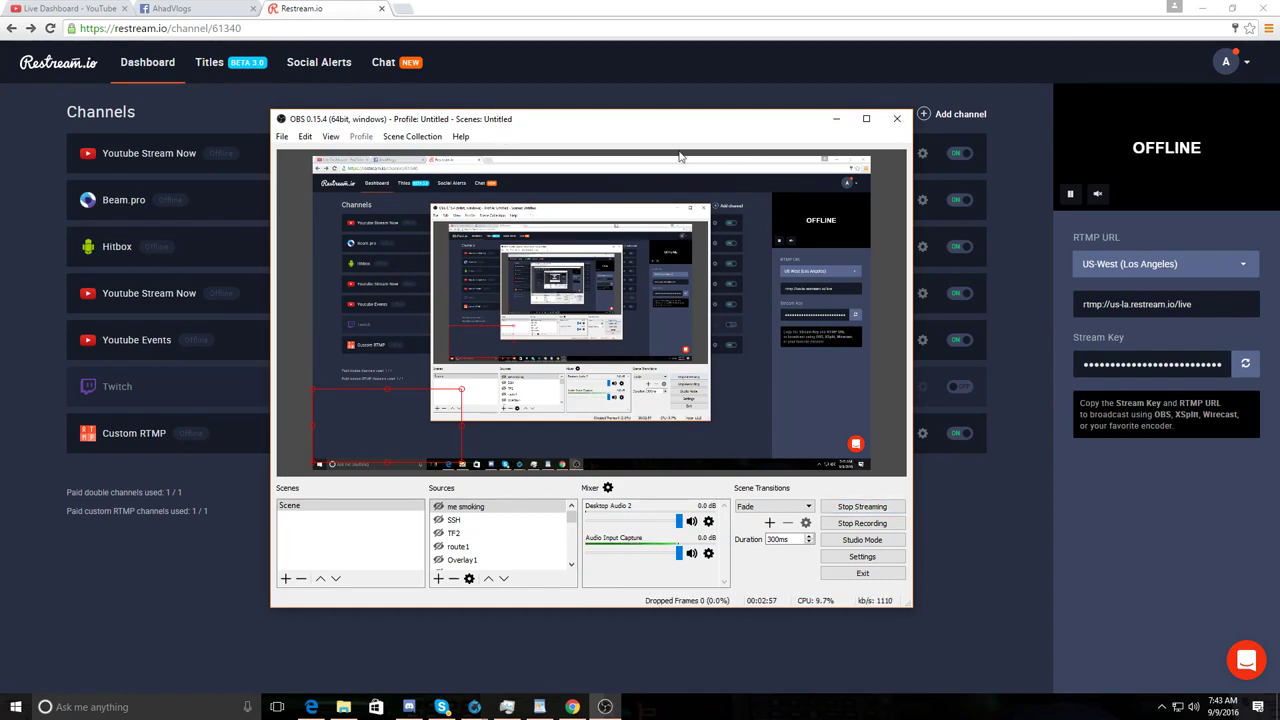
pyautogui.press('super+Down')
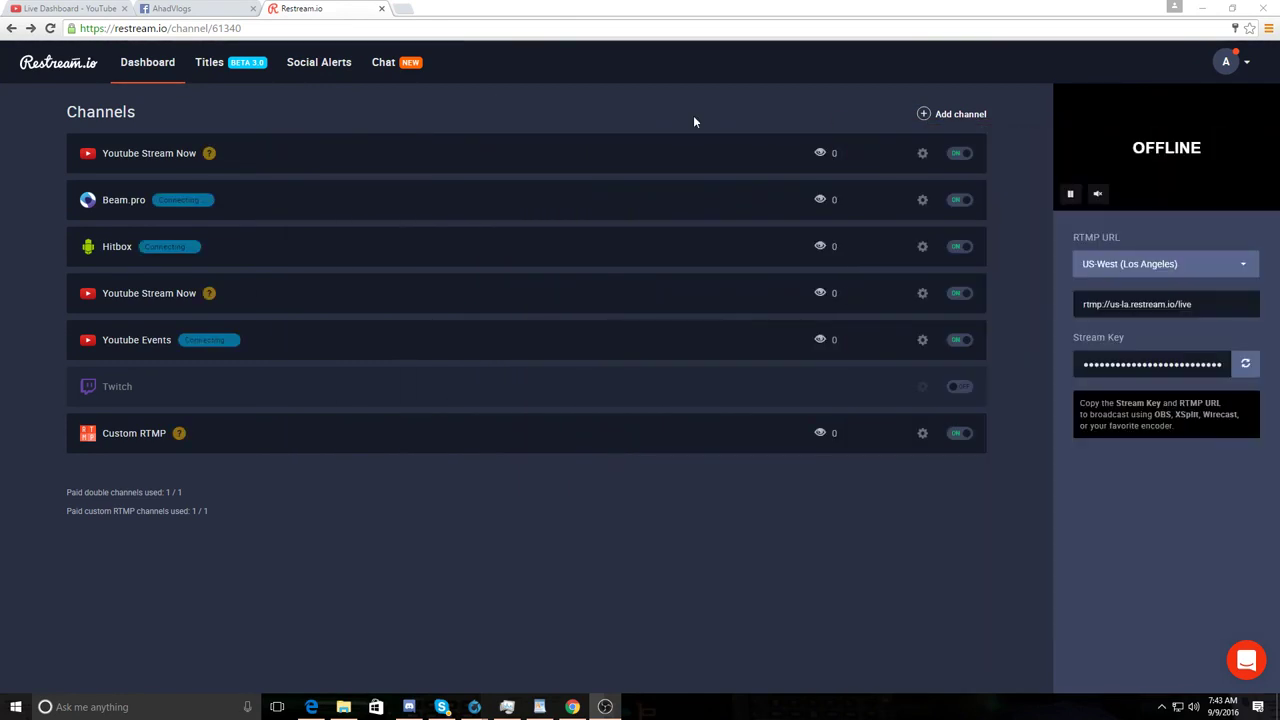
# - Continue Facebook's Create Live Video dialog to the preview on the Basic tab
pyautogui.click(172, 8)
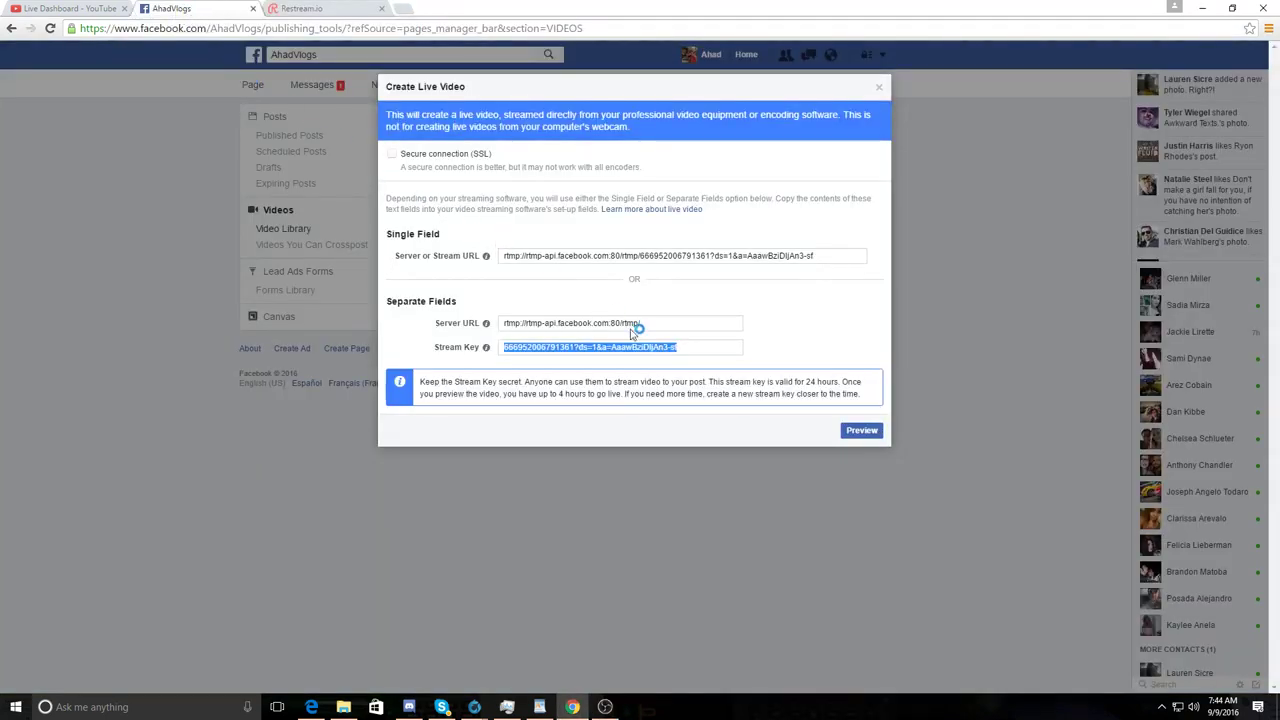
pyautogui.click(857, 432)
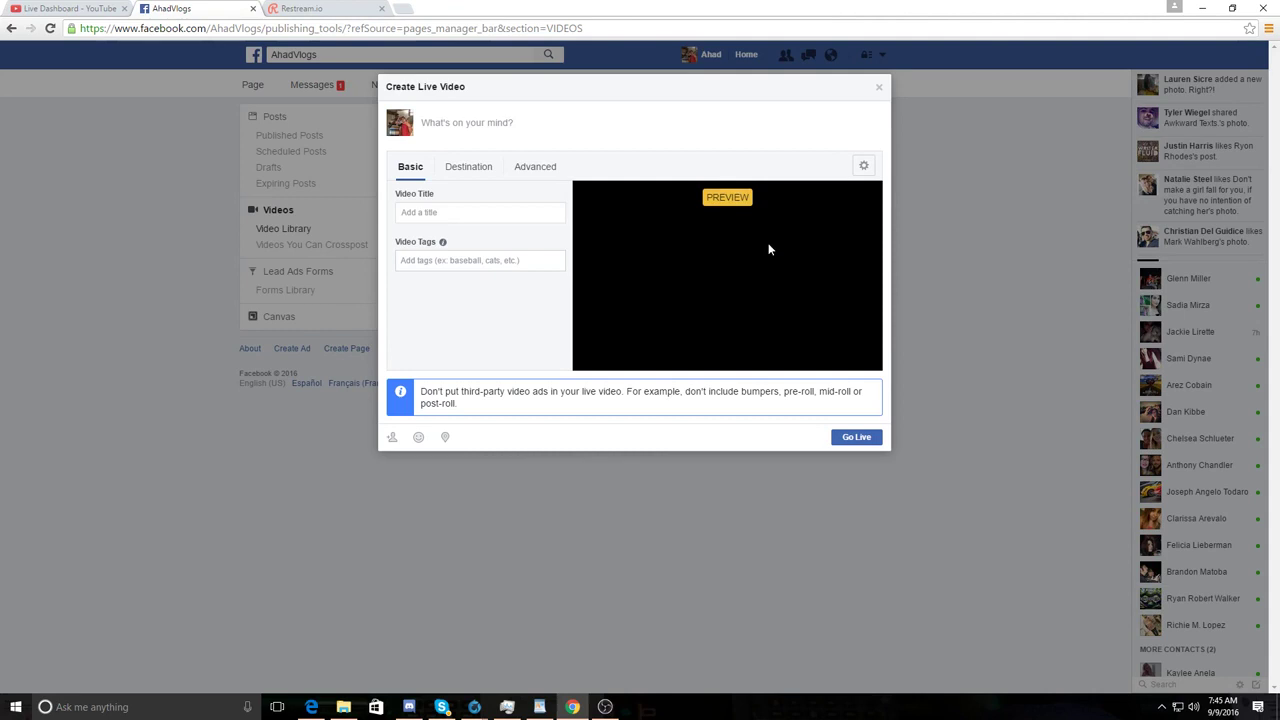
# - Browse Restream's service list, return to the dashboard, and place OBS on the left side
pyautogui.click(320, 13)
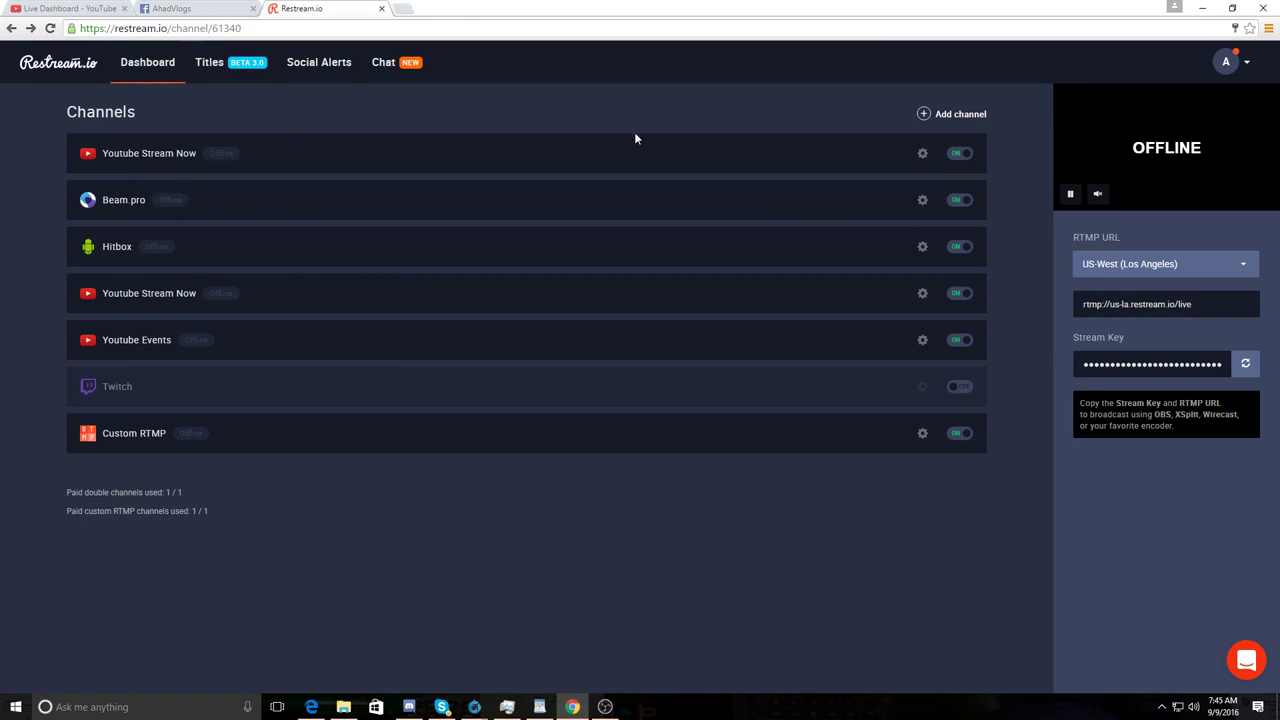
pyautogui.click(958, 114)
pyautogui.scroll(-3, 380, 250)
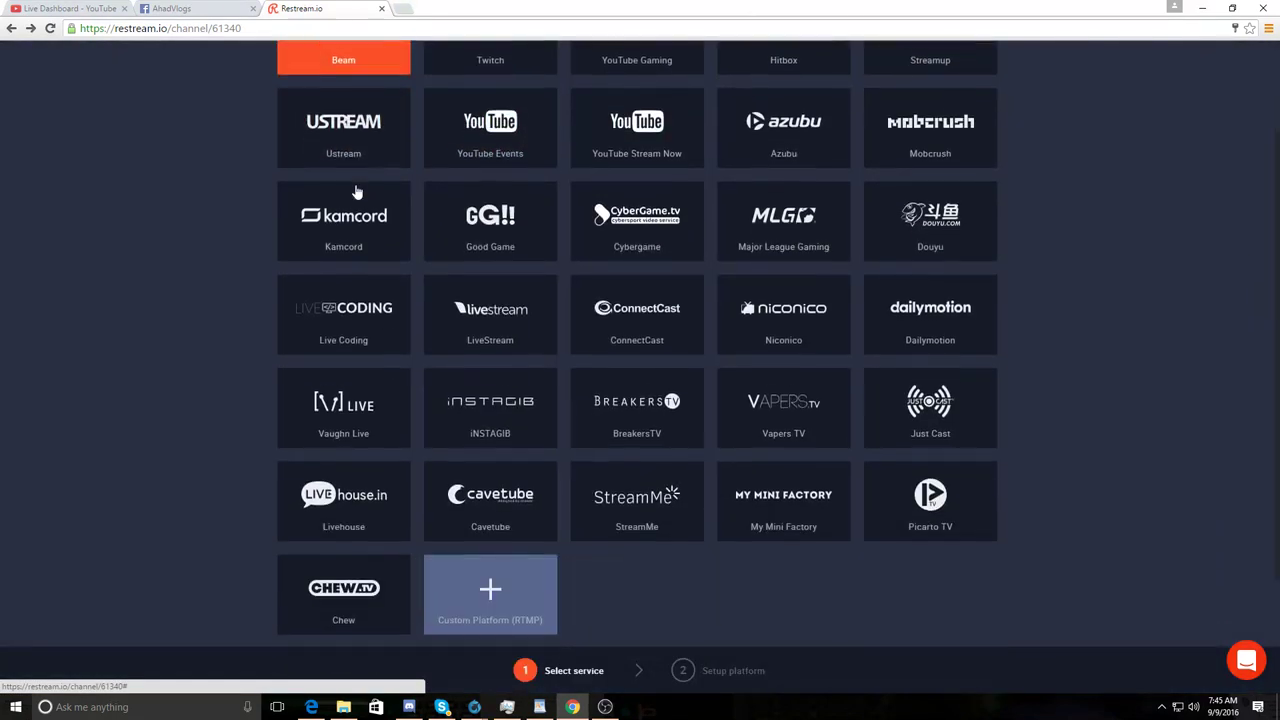
pyautogui.scroll(3, 355, 190)
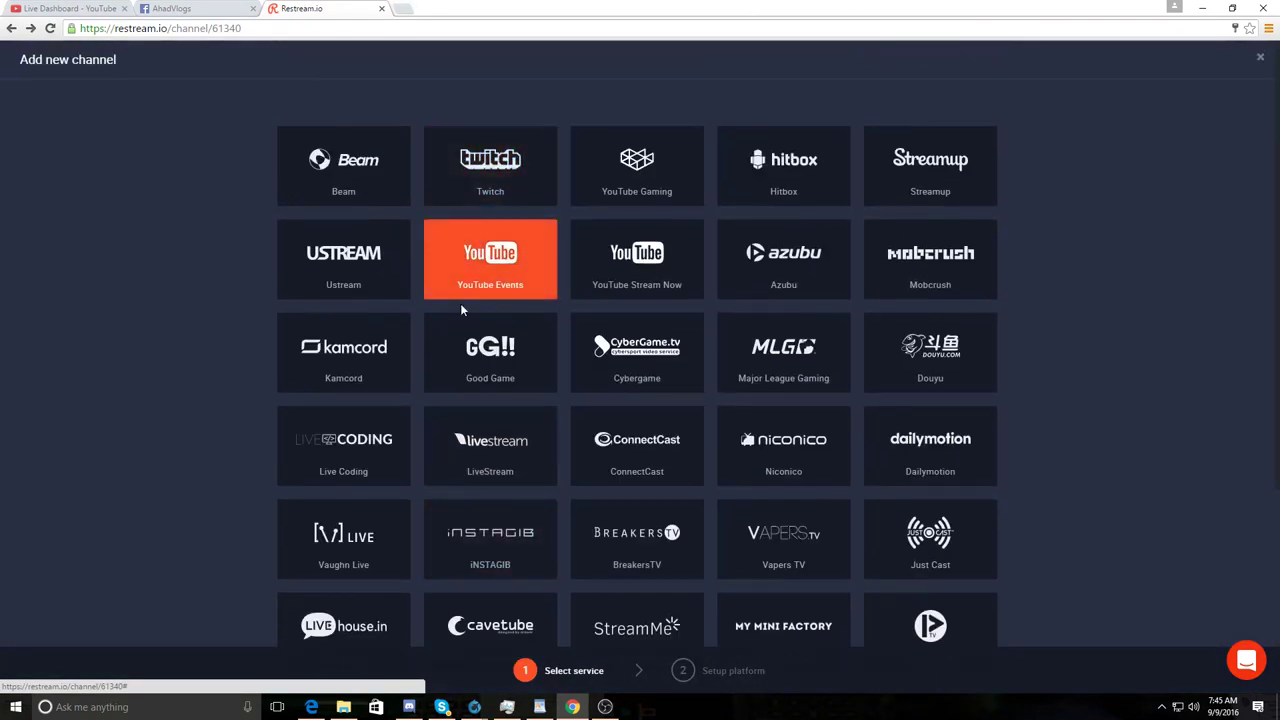
pyautogui.click(11, 28)
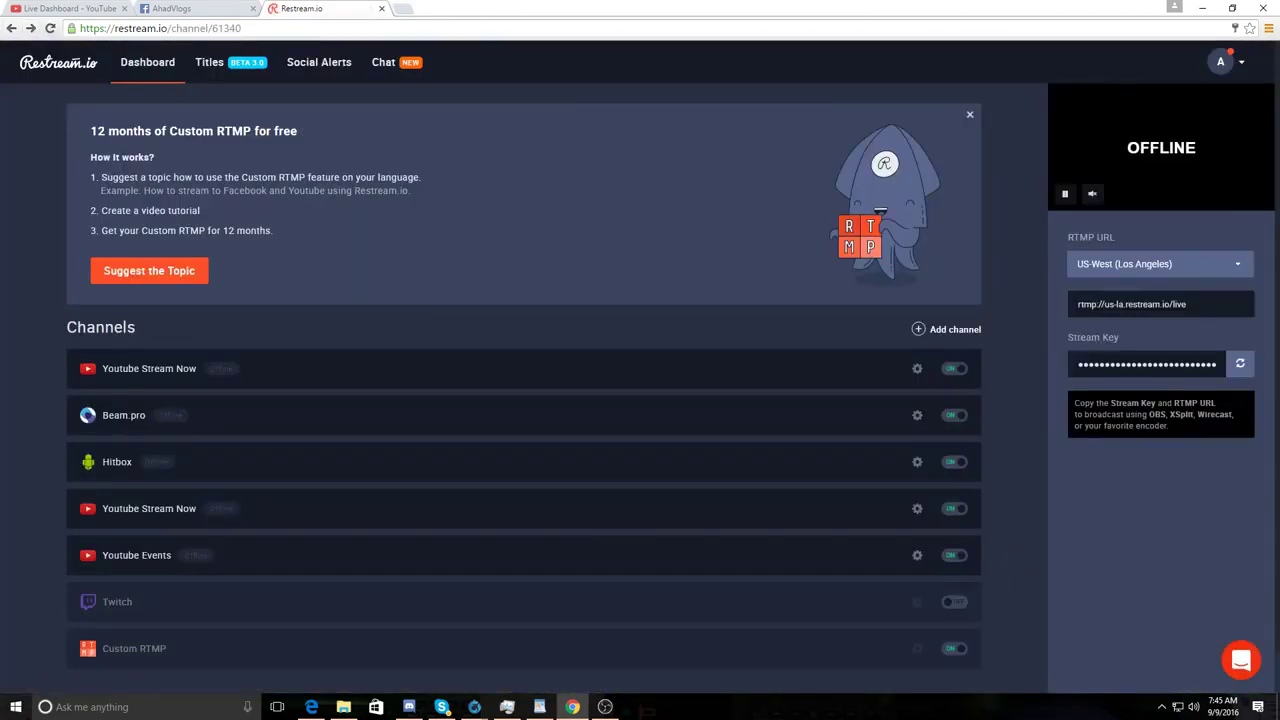
pyautogui.click(605, 706)
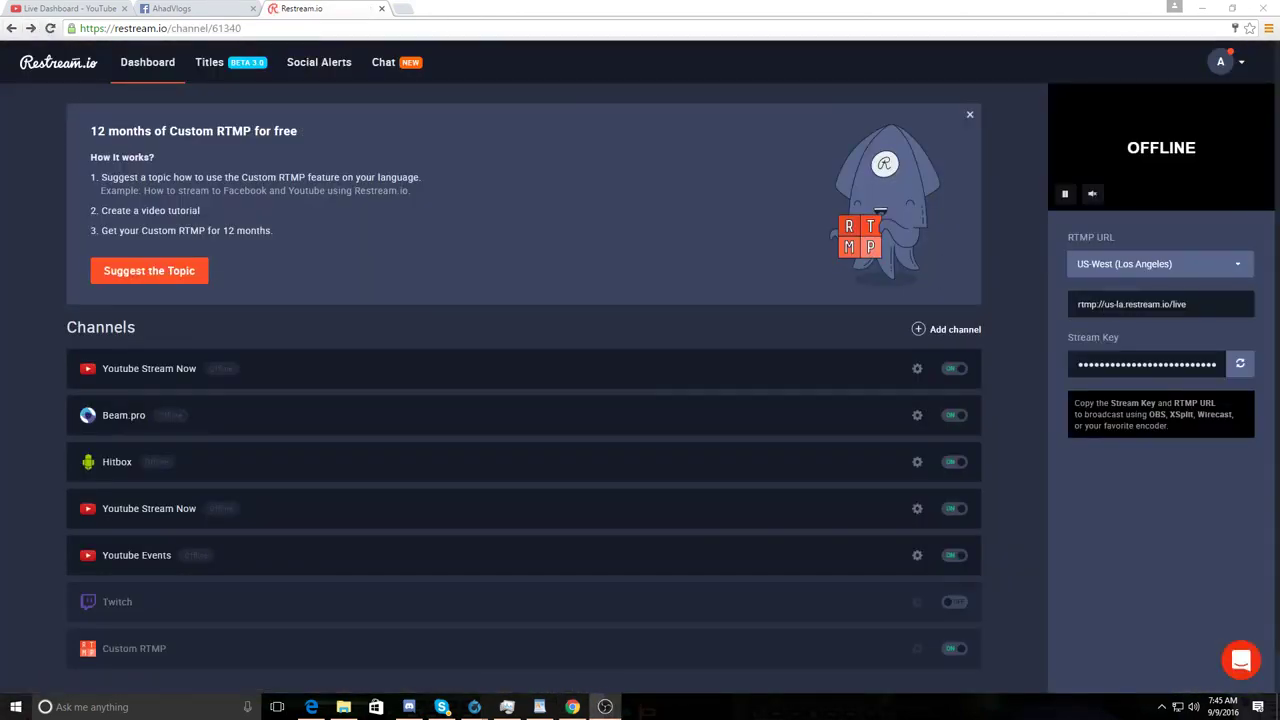
pyautogui.moveTo(802, 193); pyautogui.dragTo(260, 131)
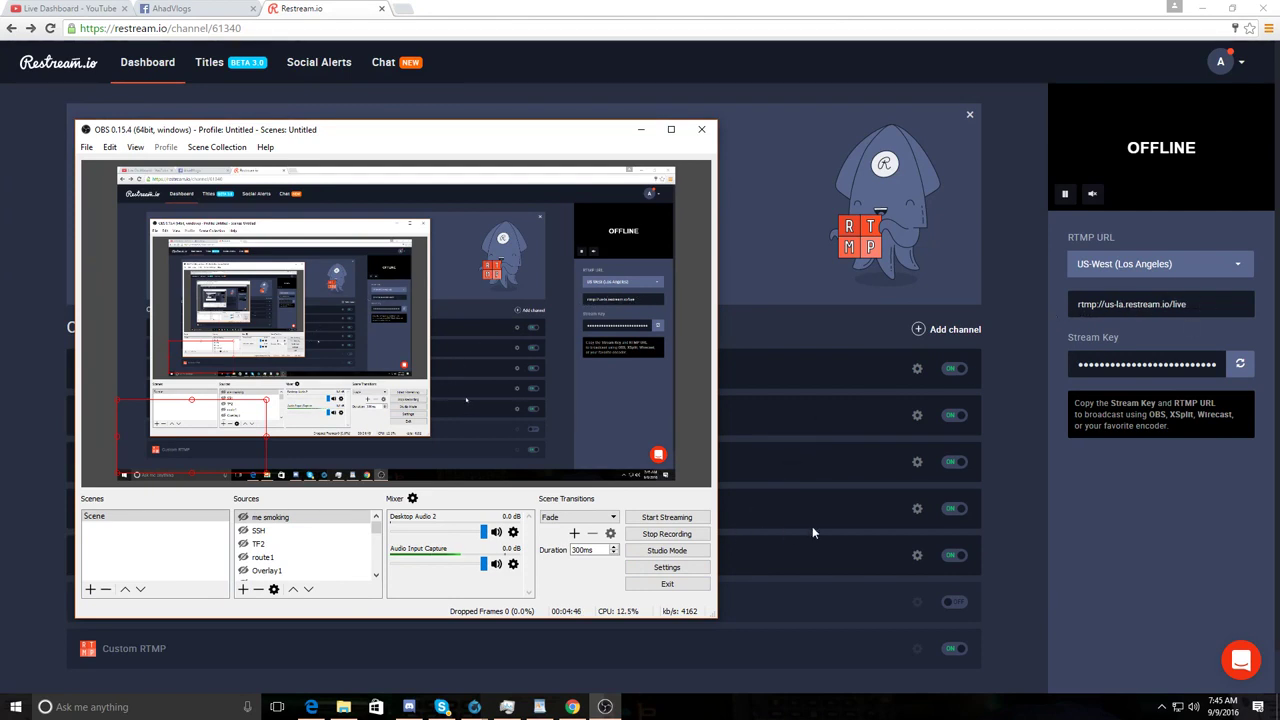
# - Confirm OBS streams to custom server rtmp://us-la.restream.io/live with the Restream stream key, and save
pyautogui.click(663, 567)
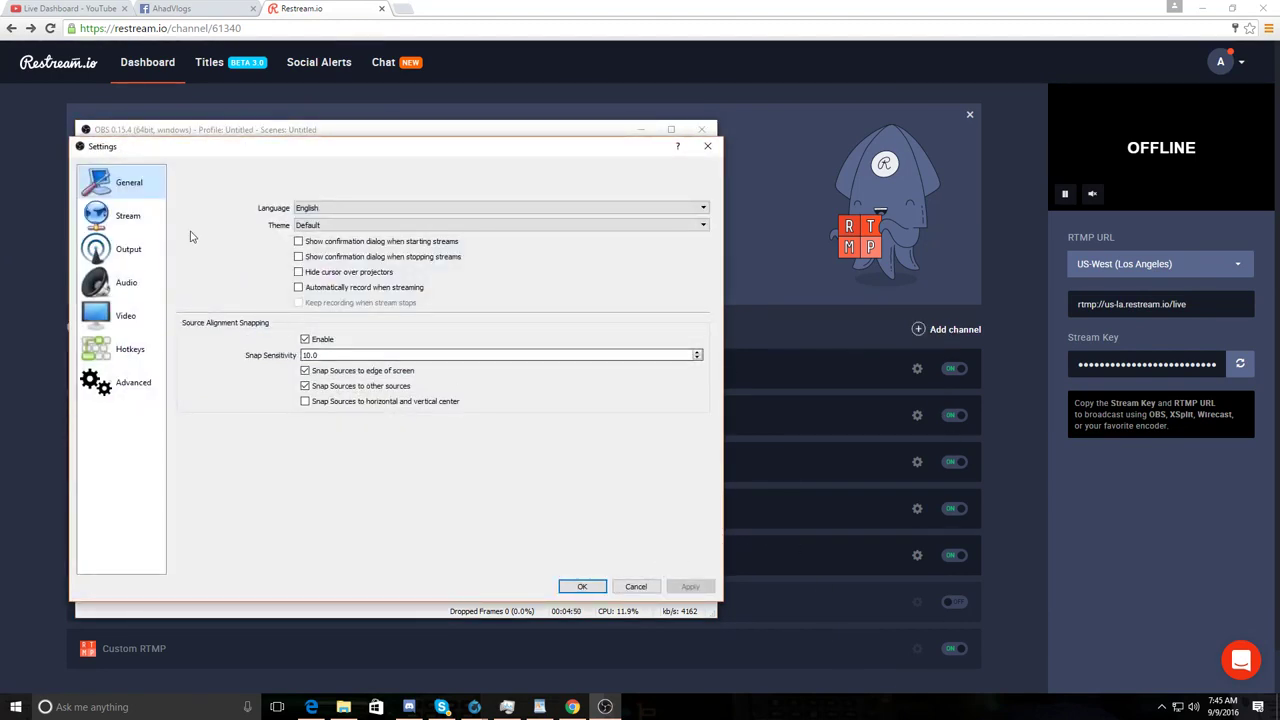
pyautogui.click(640, 588)
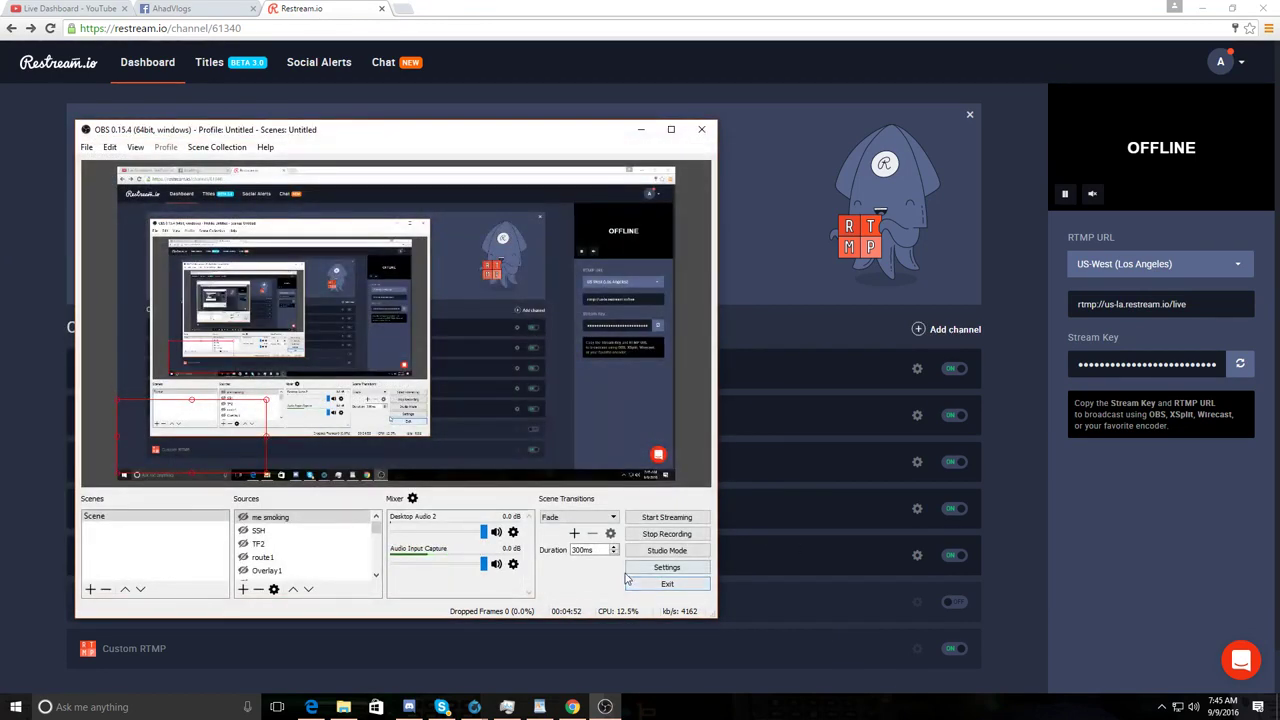
pyautogui.click(667, 568)
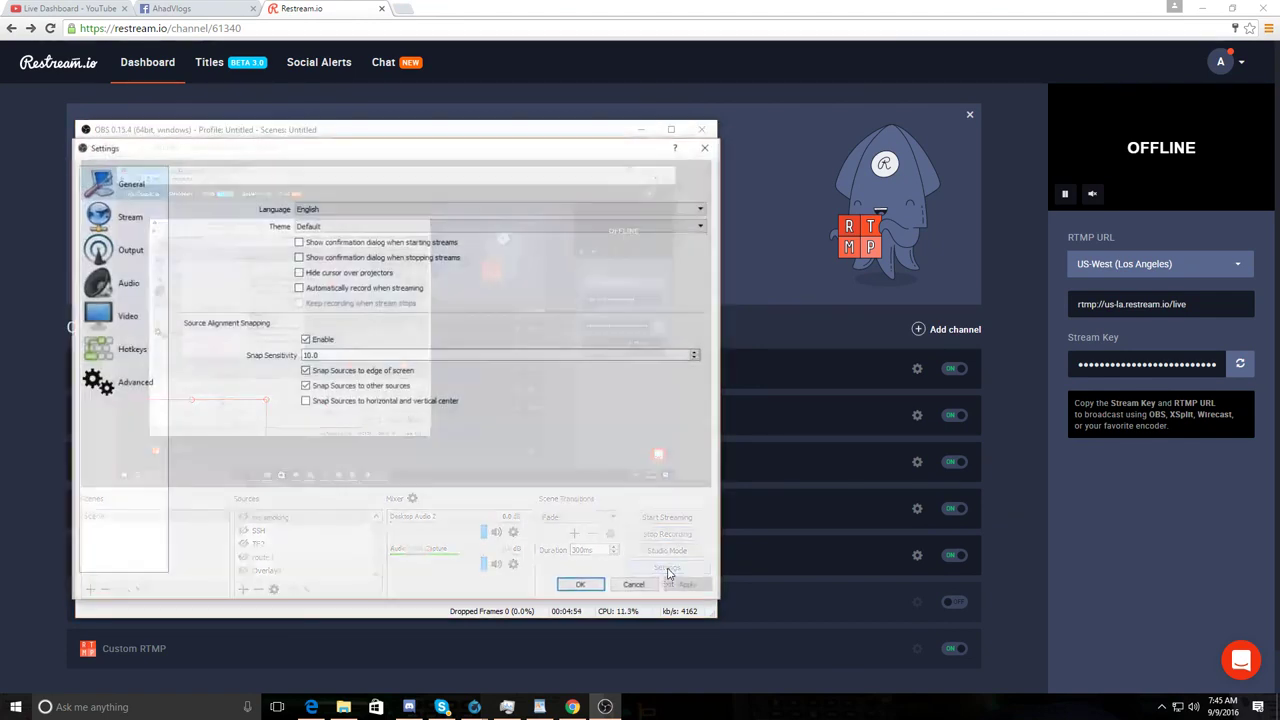
pyautogui.click(126, 215)
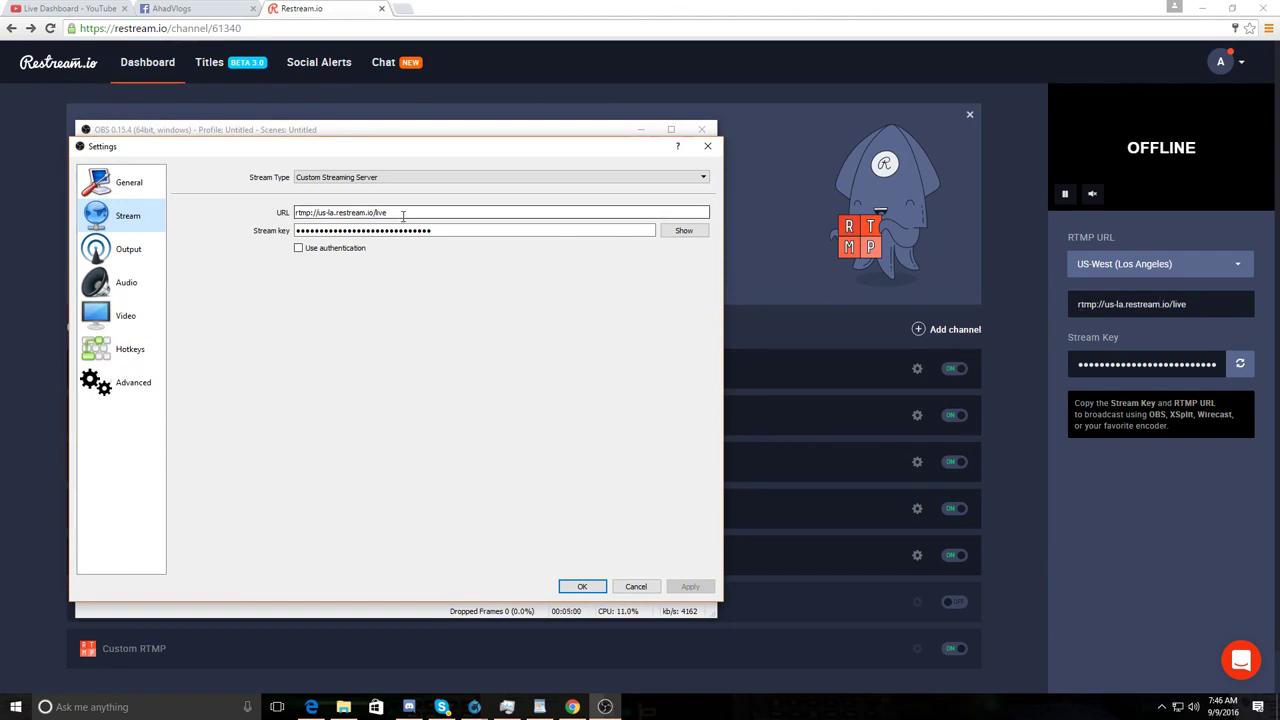
pyautogui.moveTo(403, 216); pyautogui.dragTo(273, 215)
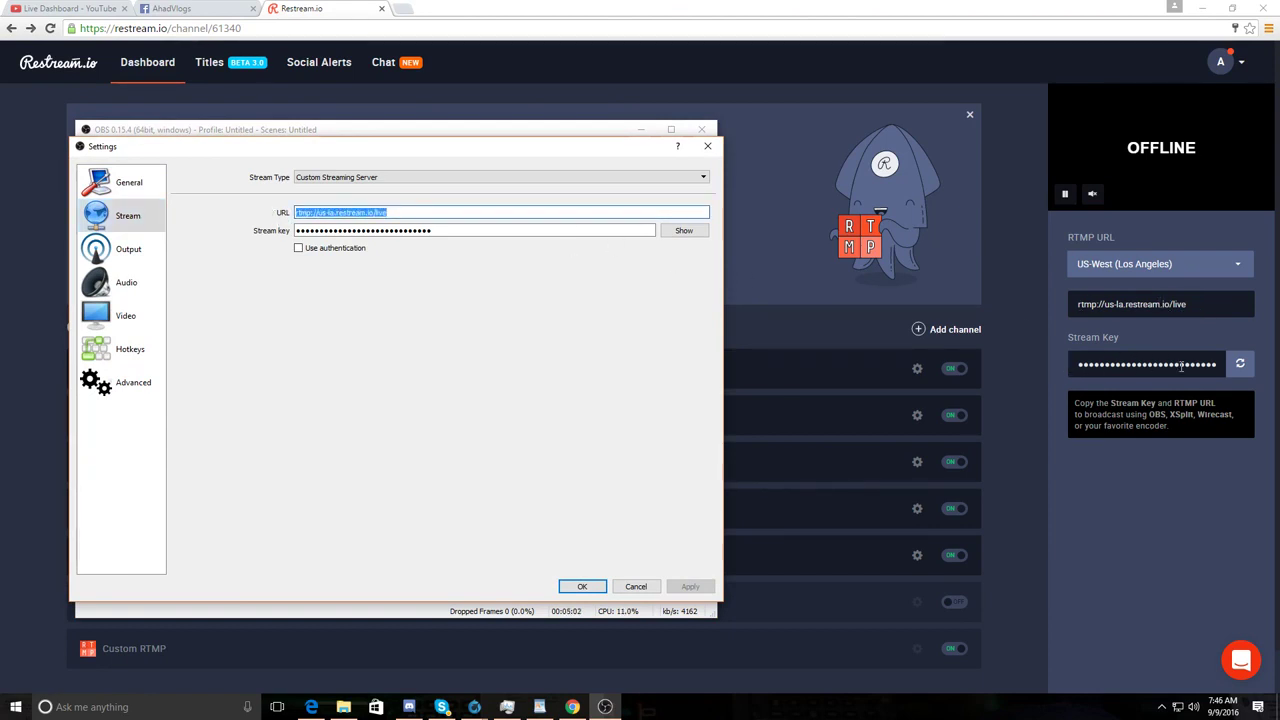
pyautogui.moveTo(457, 234); pyautogui.dragTo(289, 234)
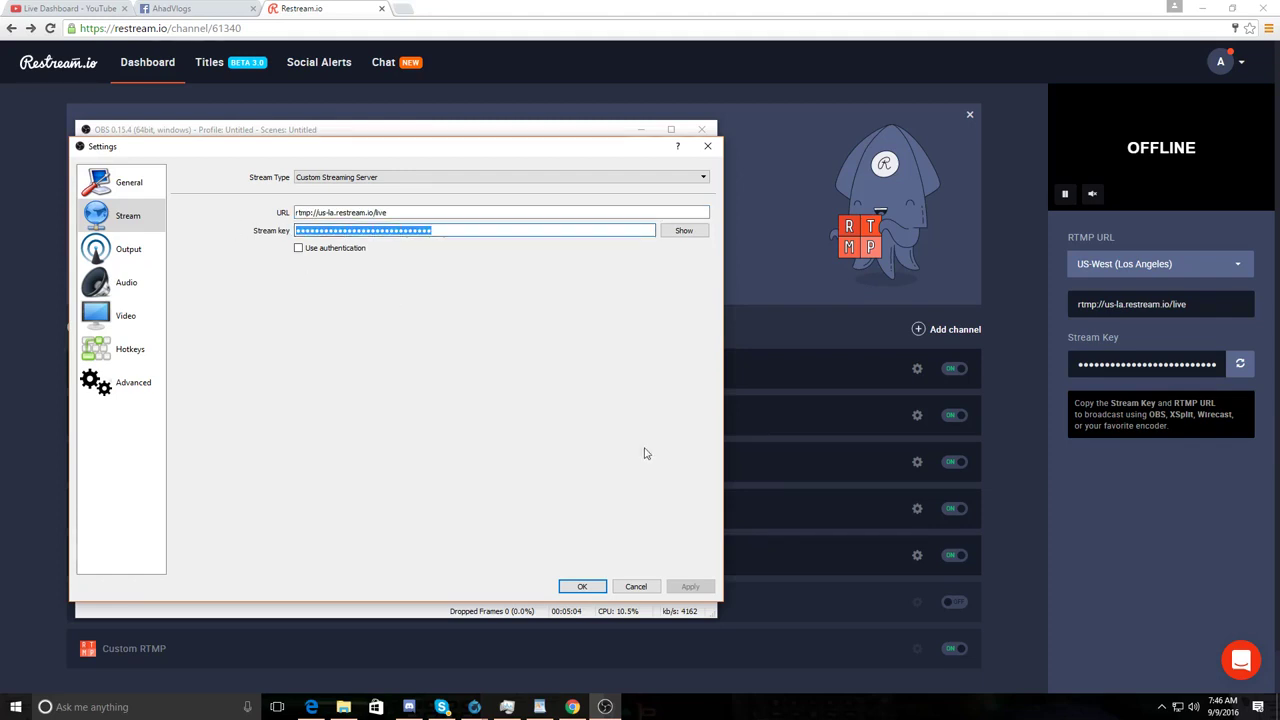
pyautogui.click(582, 586)
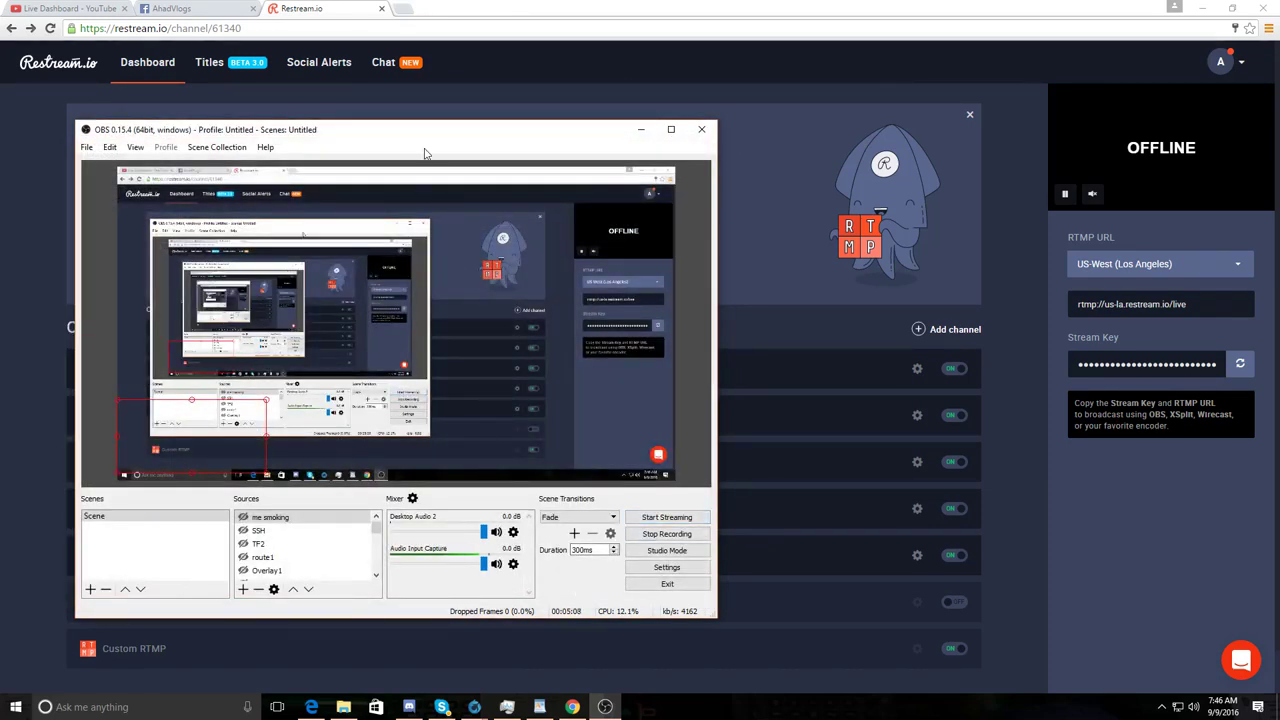
# - Move OBS off to the right screen edge, briefly restore it, and push it aside again
pyautogui.moveTo(377, 133); pyautogui.dragTo(1279, 190)
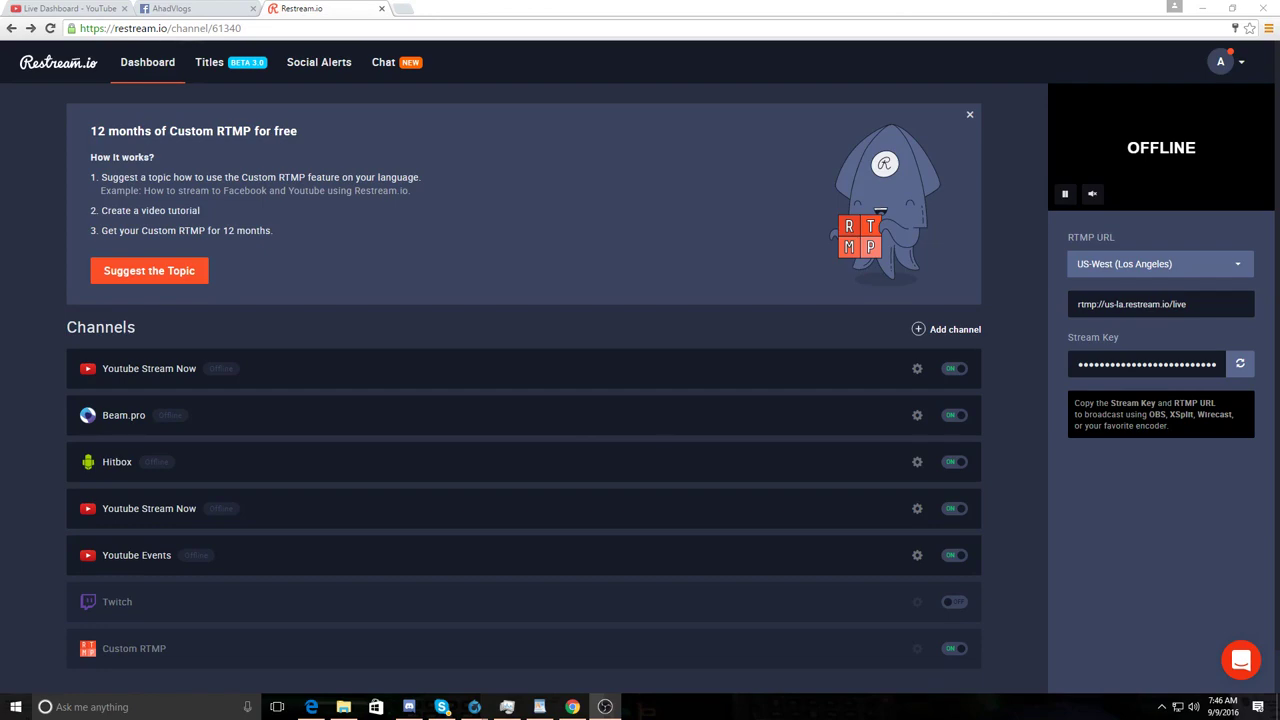
pyautogui.click(605, 707)
pyautogui.moveTo(1160, 286); pyautogui.dragTo(1279, 199)
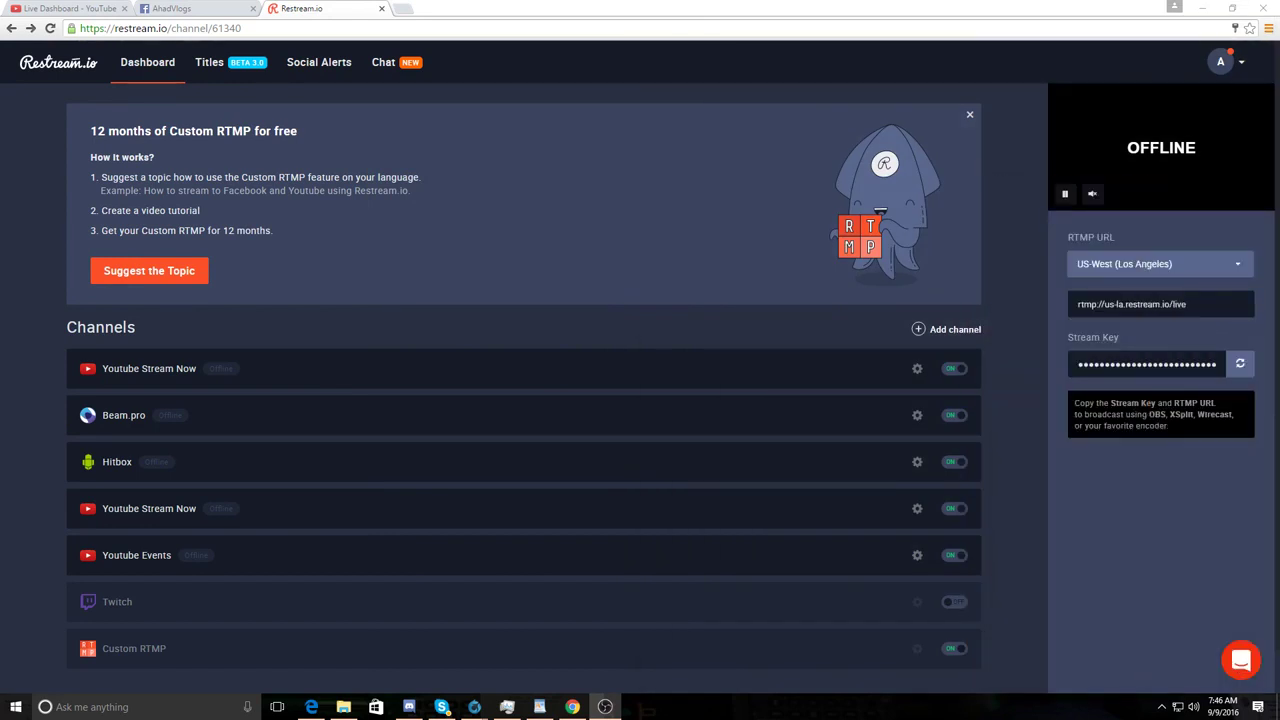